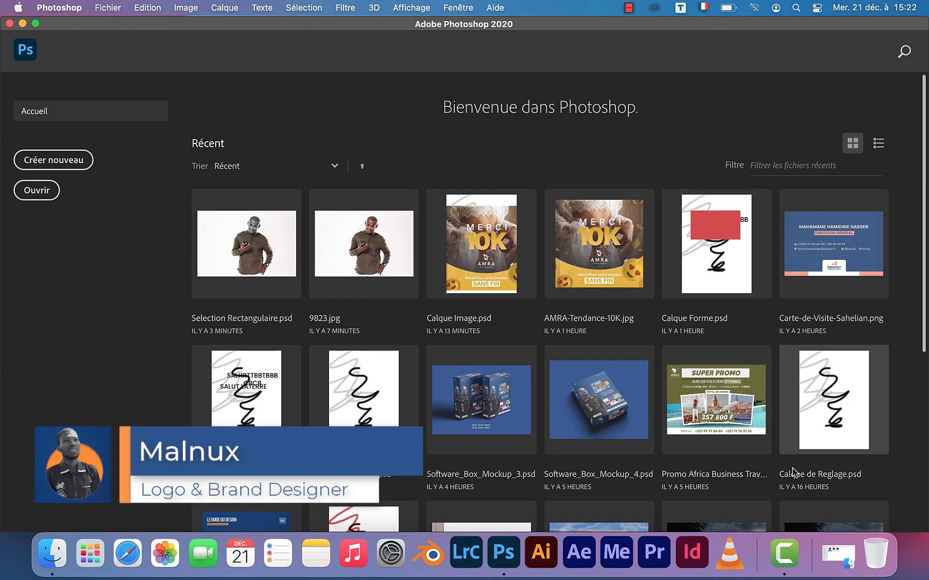
# Preview the course outline image Le-Guide-du-Design-Pres-21.png in Finder, then close the preview and minimise the folder window.
pyautogui.click(830, 556)
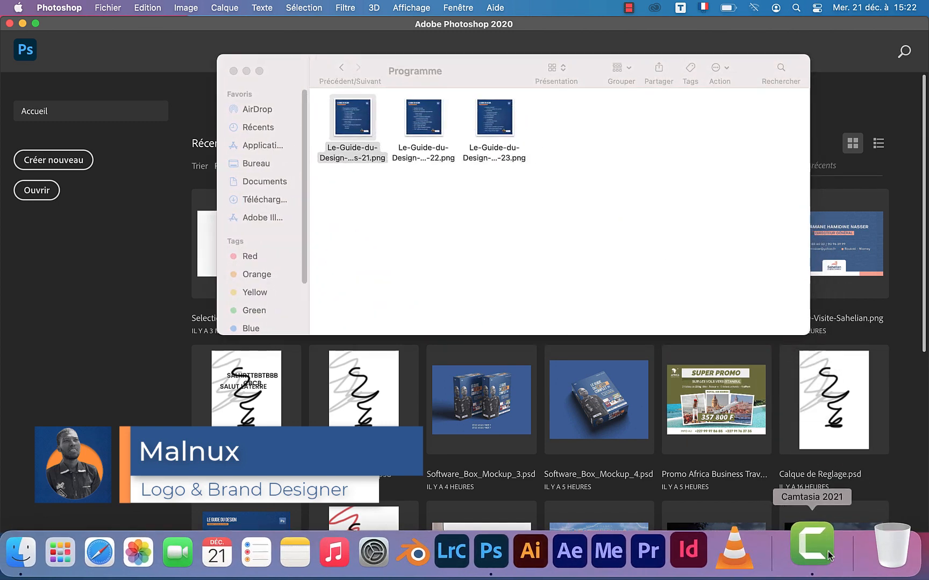
pyautogui.press('space')
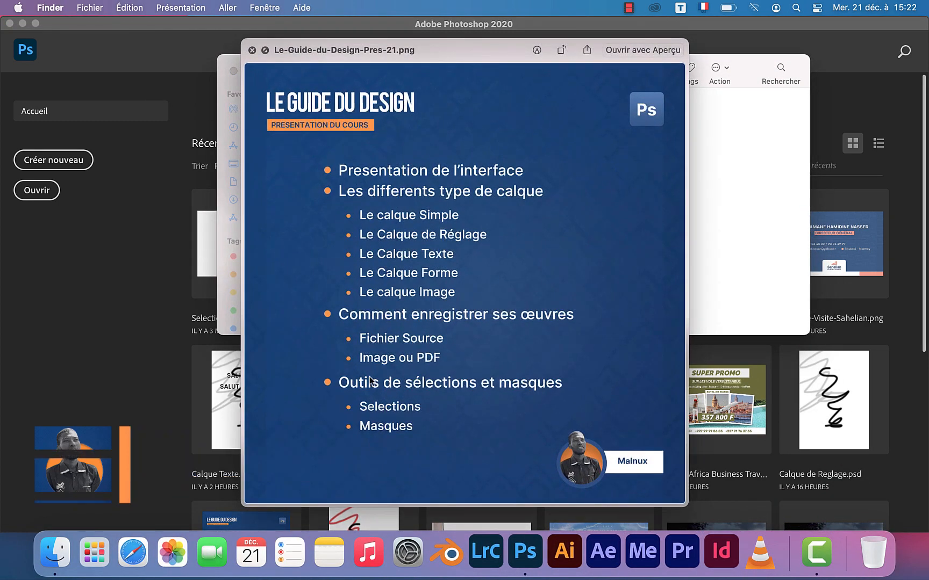
pyautogui.click(253, 51)
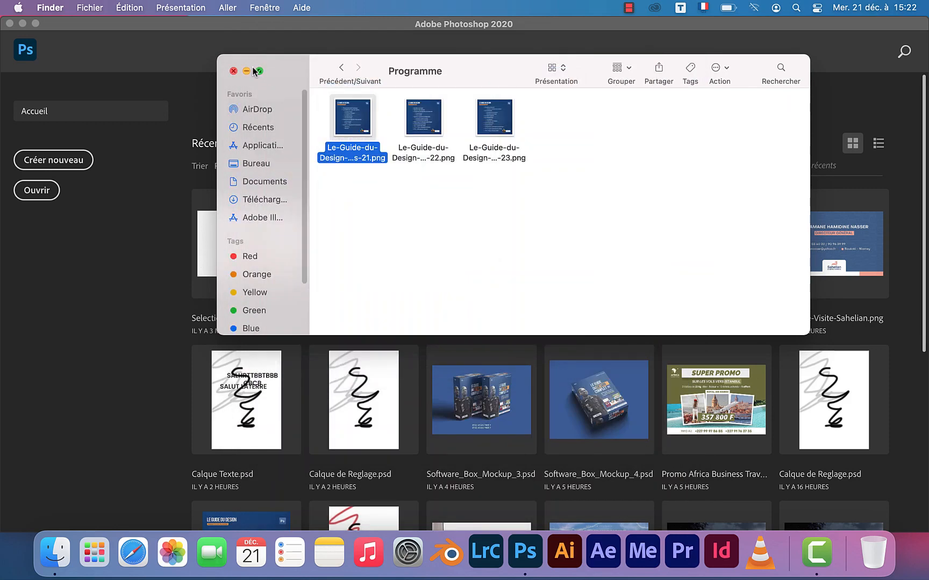
pyautogui.click(246, 71)
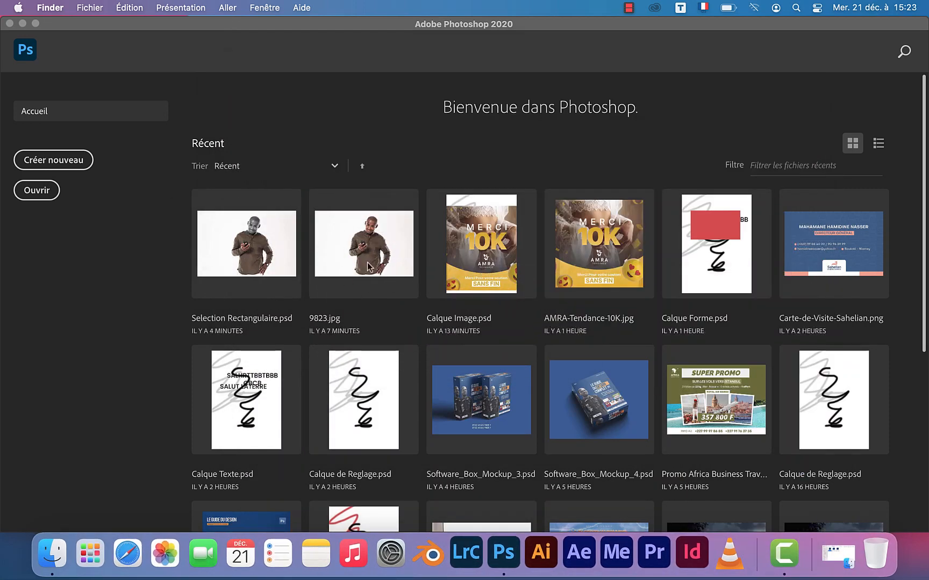
# Back in Photoshop, start opening a file and browse from Bureau to the folder MON COURS / 5. Travaux Pratiques.
pyautogui.click(109, 33)
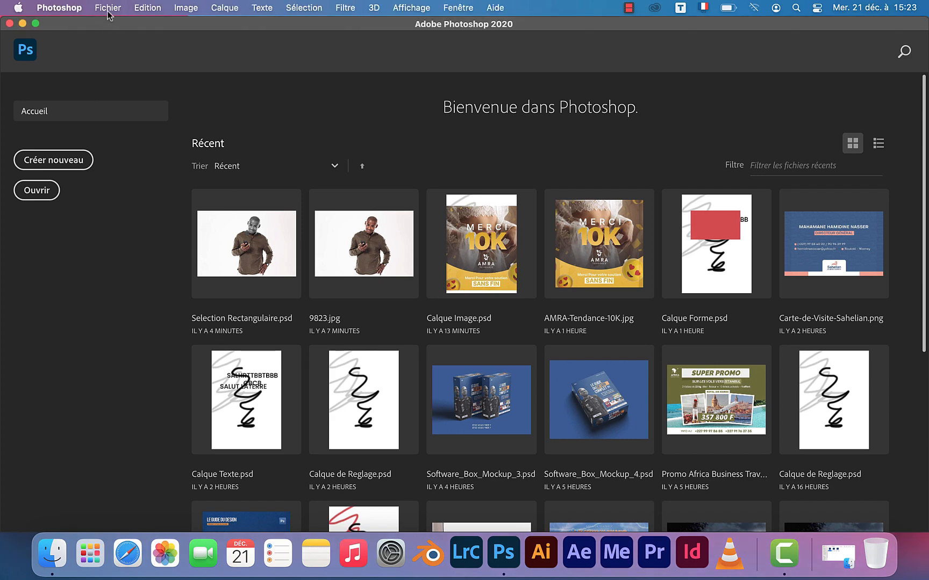
pyautogui.click(108, 9)
pyautogui.click(115, 37)
pyautogui.moveTo(433, 136); pyautogui.dragTo(434, 145)
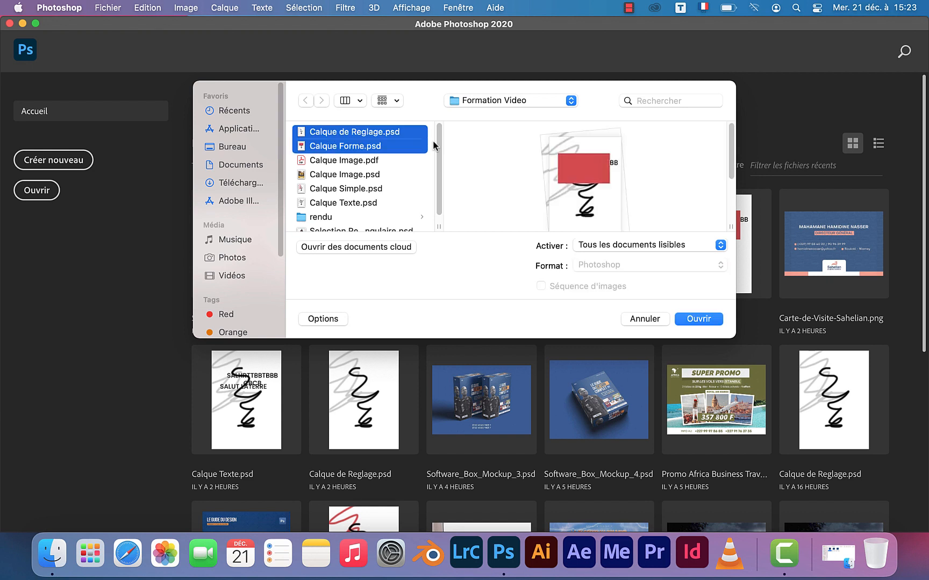
pyautogui.click(233, 146)
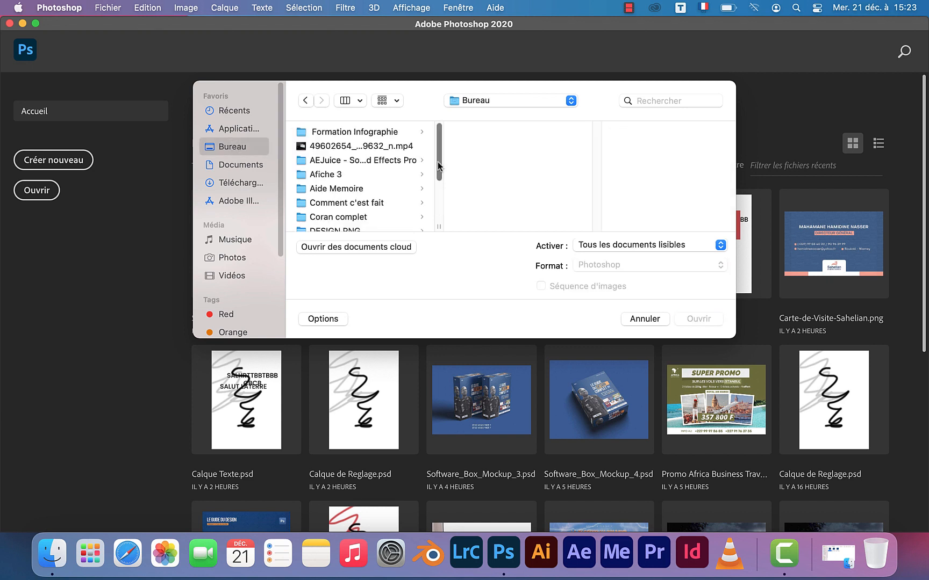
pyautogui.scroll(-3, 439, 176)
pyautogui.scroll(-3, 438, 176)
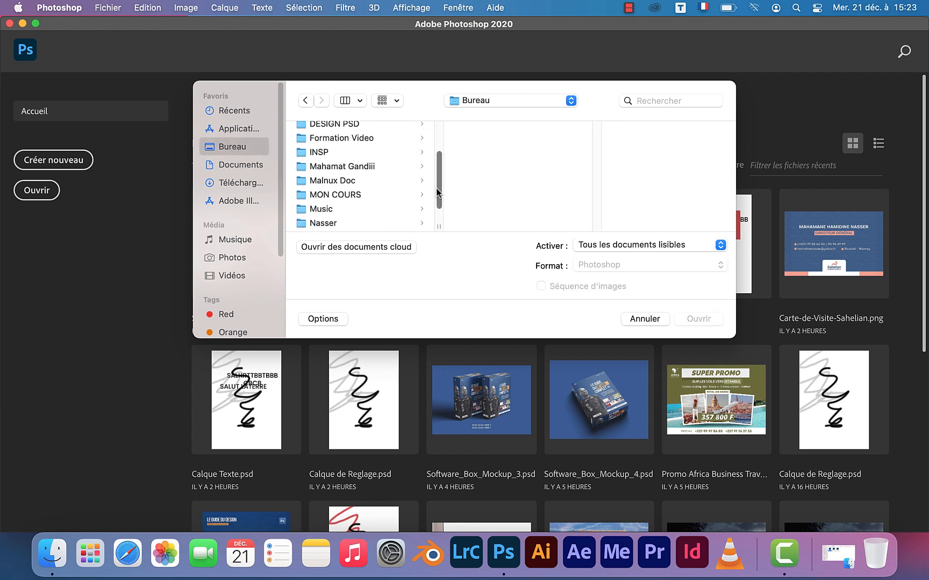
pyautogui.click(357, 195)
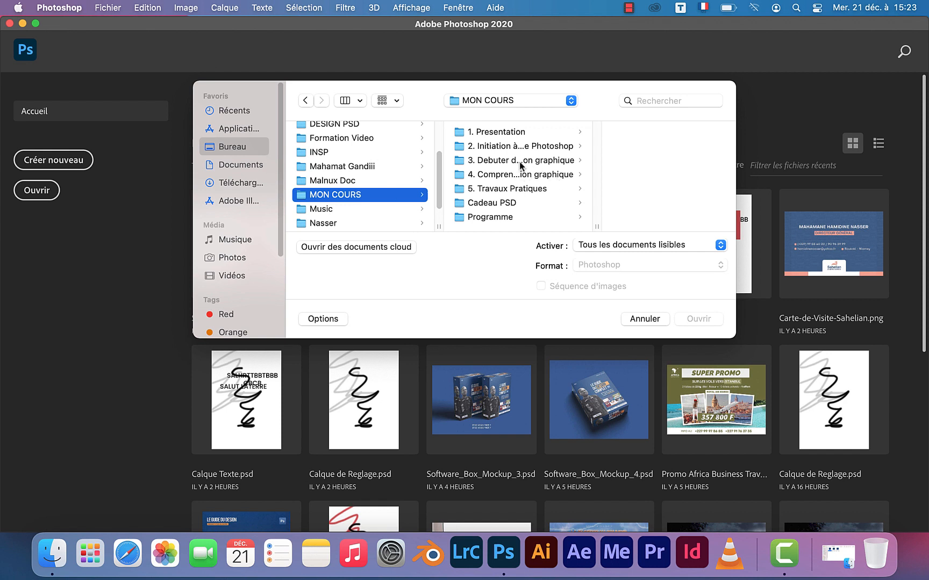
pyautogui.click(507, 188)
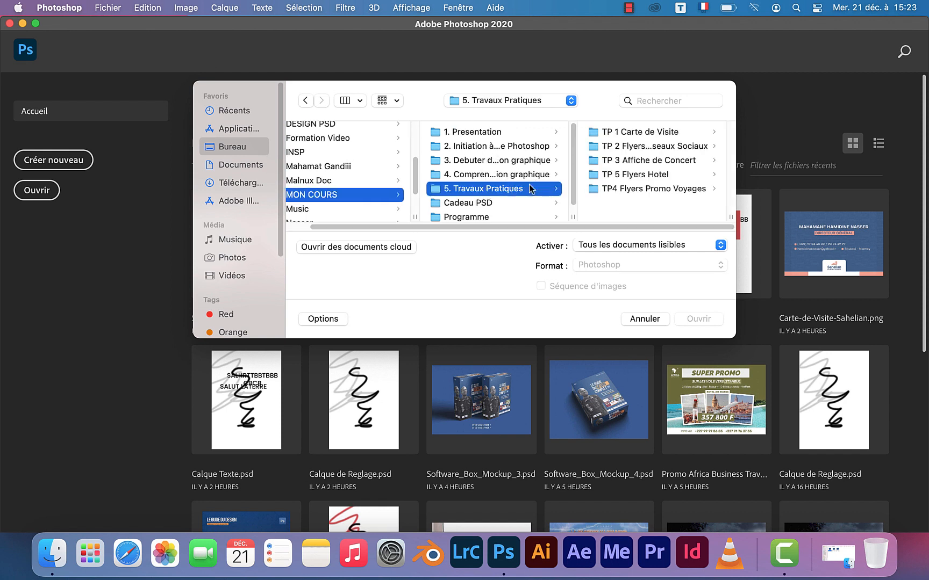
# Open 9823.jpg from the smiling-african-man folder inside TP 2 Flyers Reseaux Sociaux, discarding its embedded colour profile.
pyautogui.click(623, 147)
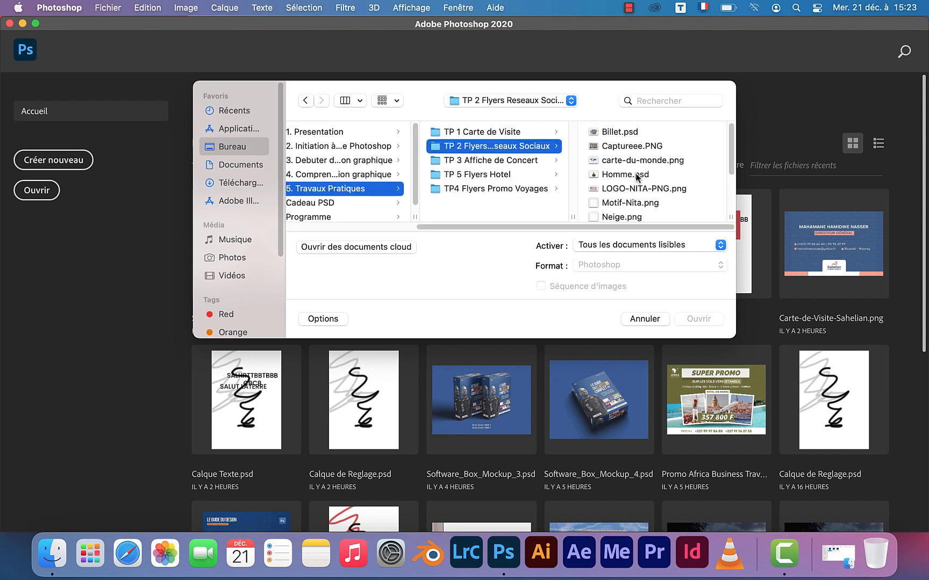
pyautogui.scroll(-5, 729, 155)
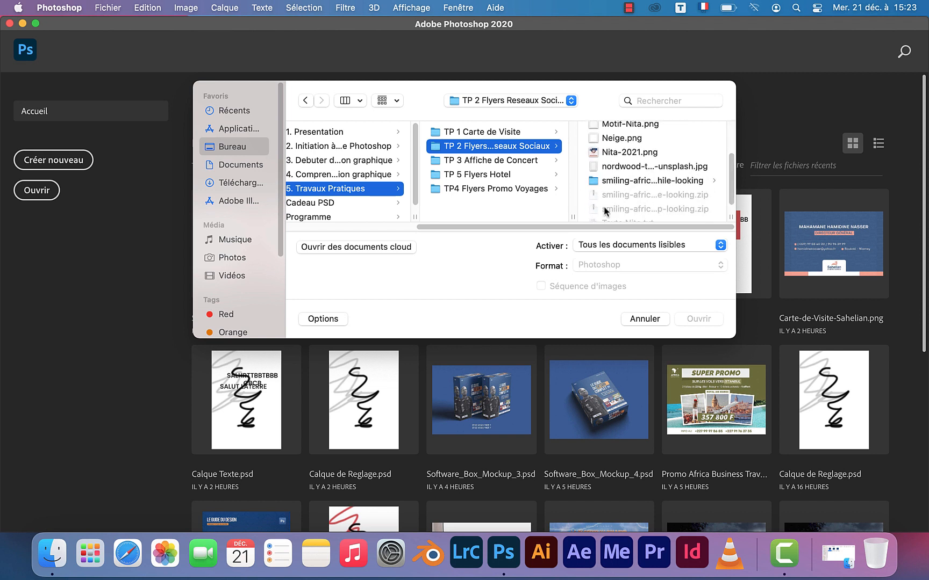
pyautogui.click(643, 182)
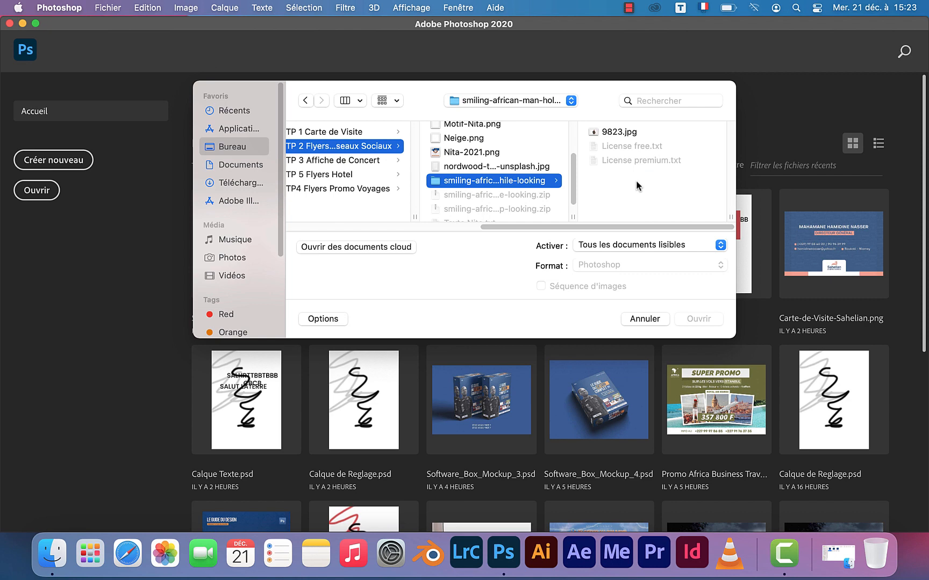
pyautogui.click(619, 132)
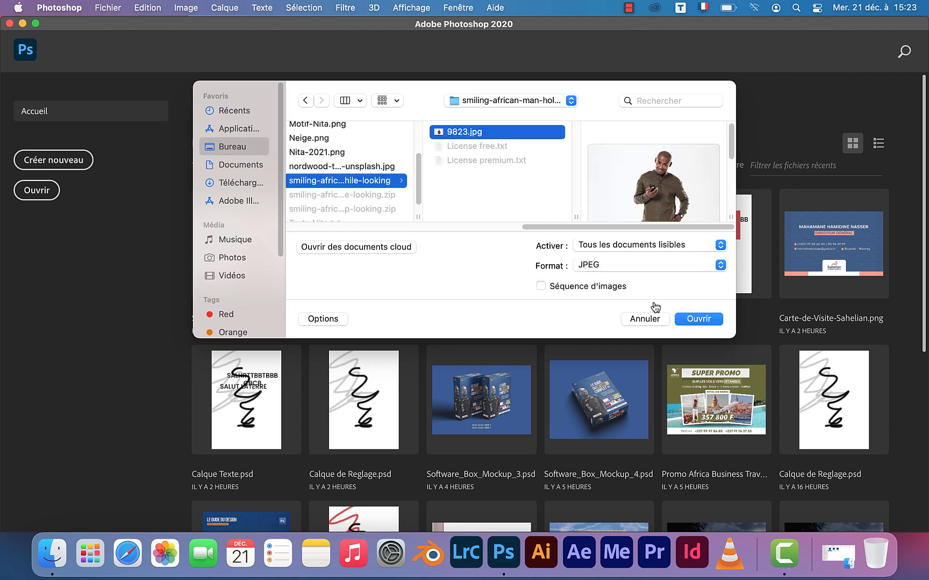
pyautogui.click(683, 317)
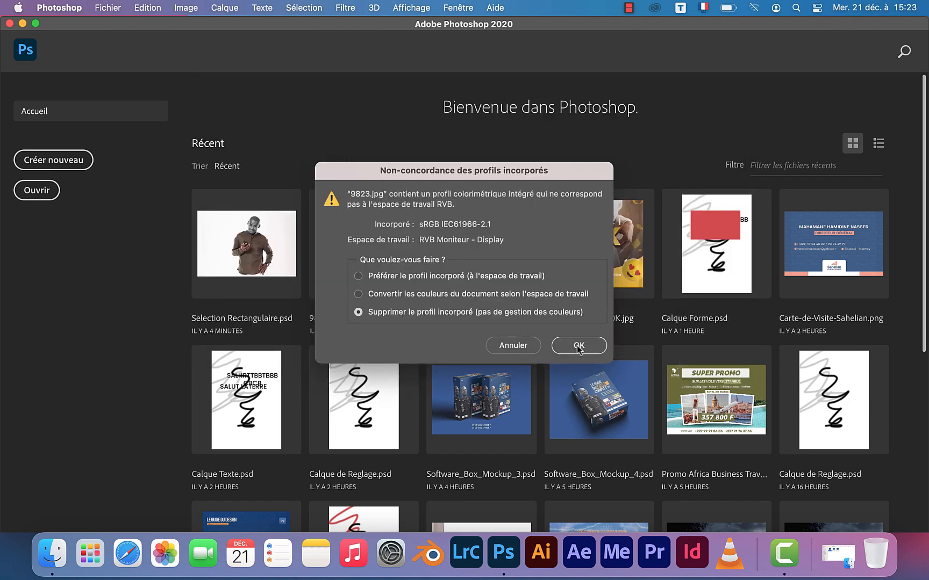
pyautogui.click(578, 347)
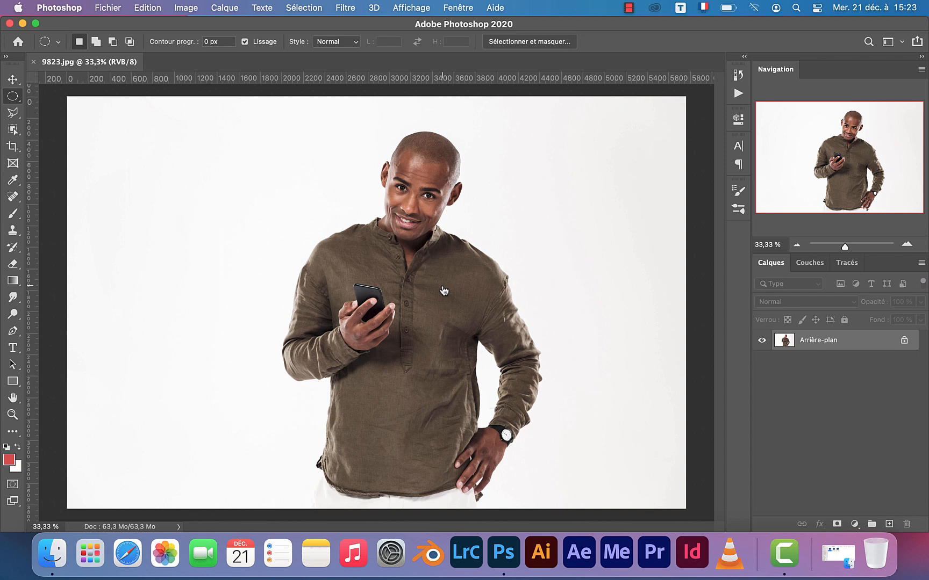
# Draw a loose freehand selection around the man's head with the Lasso tool (Outil Lasso).
pyautogui.click(17, 97)
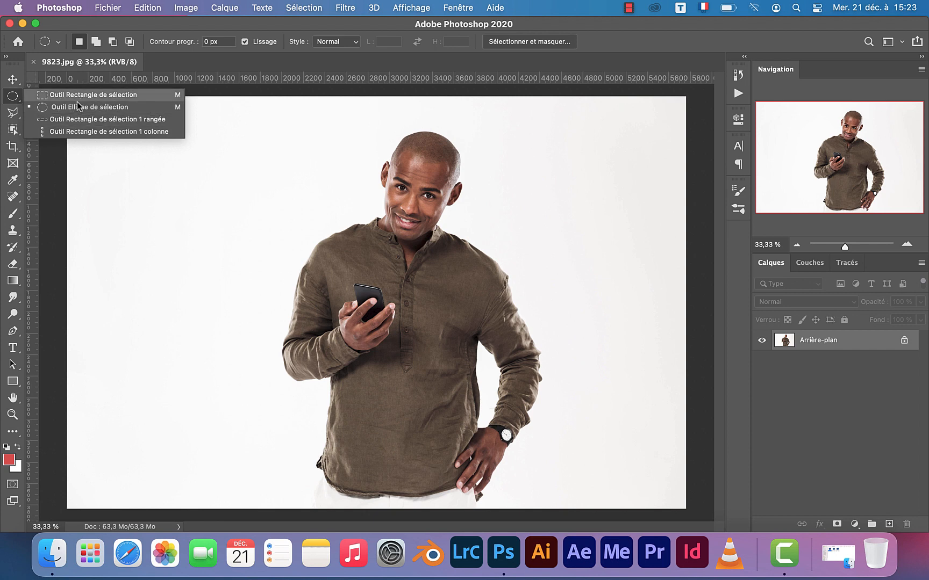
pyautogui.click(14, 99)
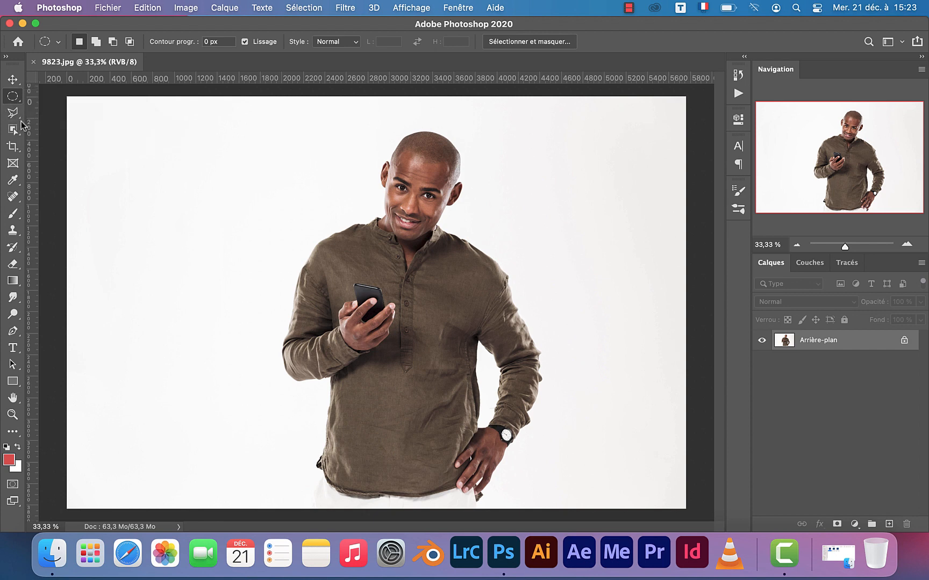
pyautogui.click(13, 113)
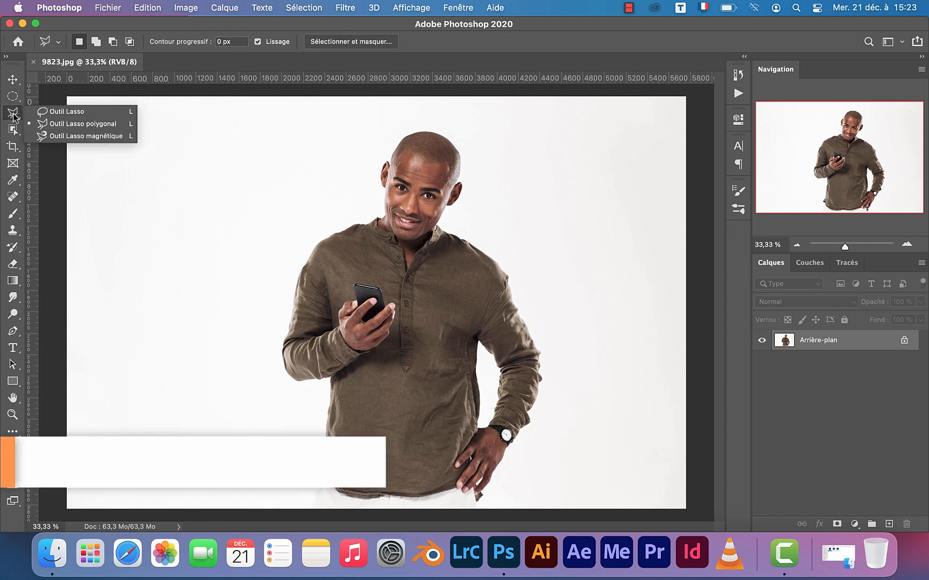
pyautogui.click(66, 112)
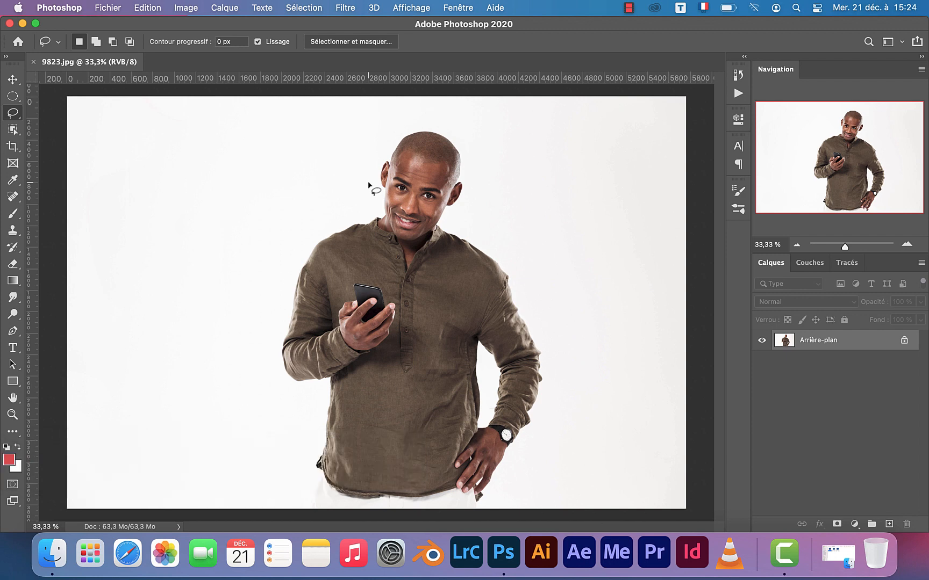
pyautogui.rightClick(12, 114)
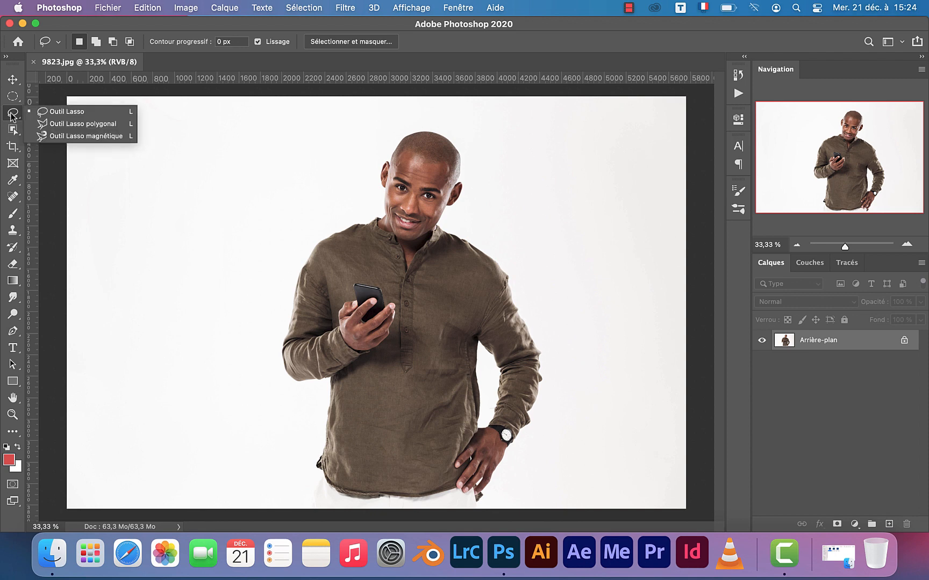
pyautogui.click(69, 112)
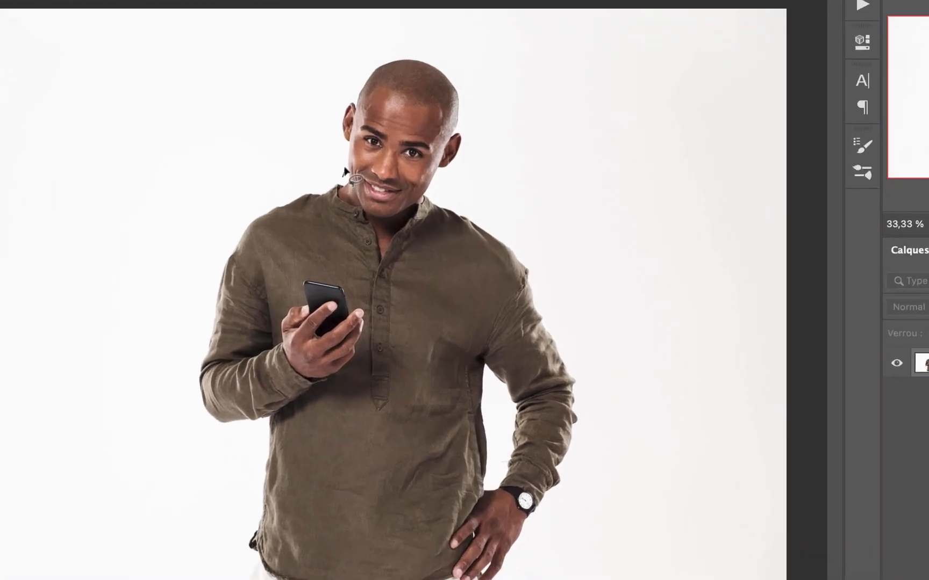
pyautogui.moveTo(381, 213); pyautogui.dragTo(376, 182)
pyautogui.moveTo(316, 109)
pyautogui.mouseDown()
pyautogui.moveTo(328, 59)
pyautogui.moveTo(379, 16)
pyautogui.moveTo(428, 10)
pyautogui.moveTo(464, 21)
pyautogui.moveTo(487, 60)
pyautogui.moveTo(449, 155)
pyautogui.moveTo(393, 206)
pyautogui.moveTo(350, 216)
pyautogui.moveTo(331, 205)
pyautogui.moveTo(325, 163)
pyautogui.mouseUp()
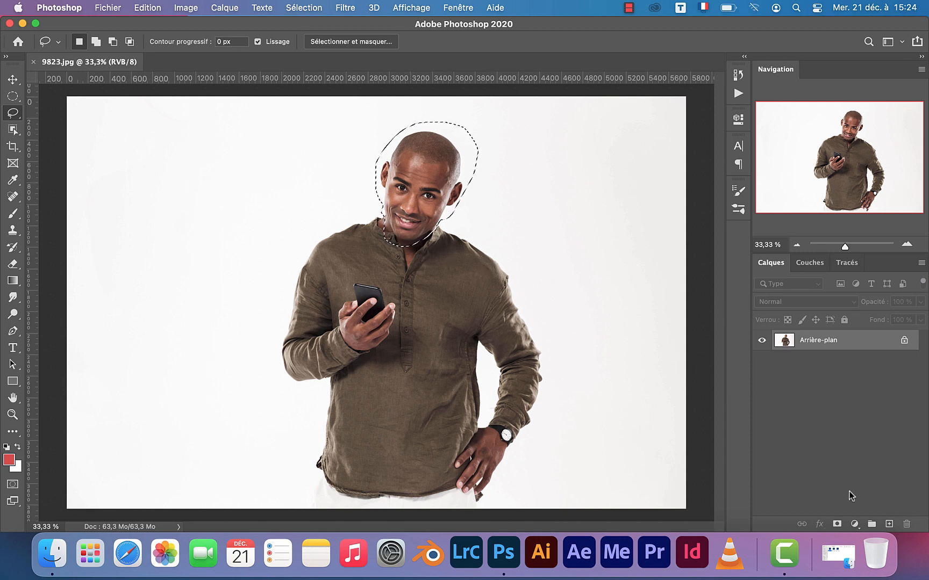
# Add a Noir et blanc adjustment layer limited to the head selection, keeping the default settings.
pyautogui.click(854, 524)
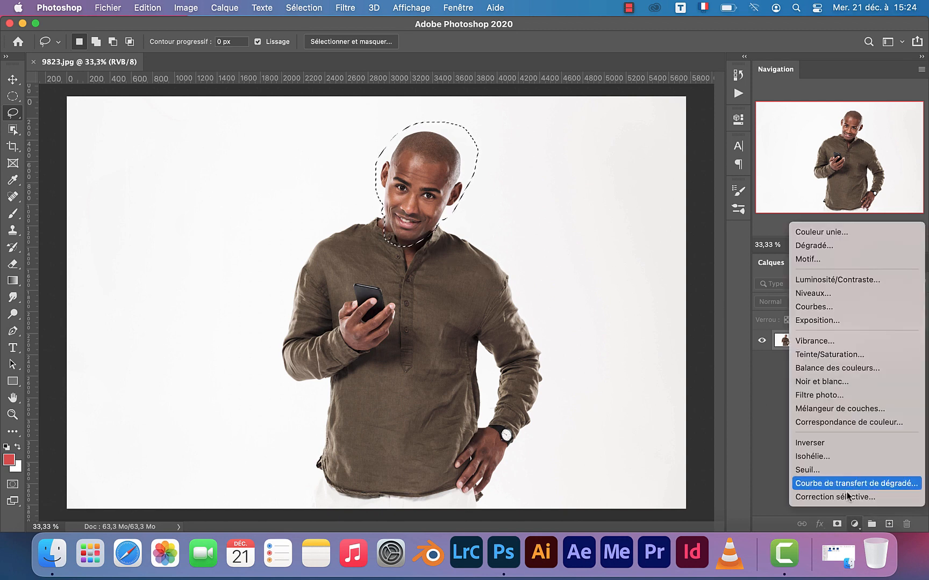
pyautogui.click(827, 383)
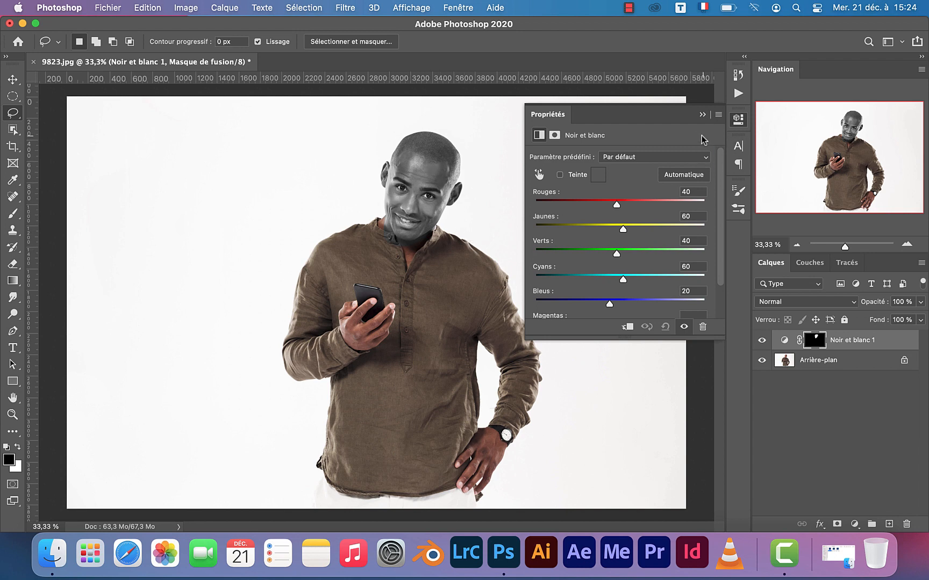
pyautogui.click(702, 116)
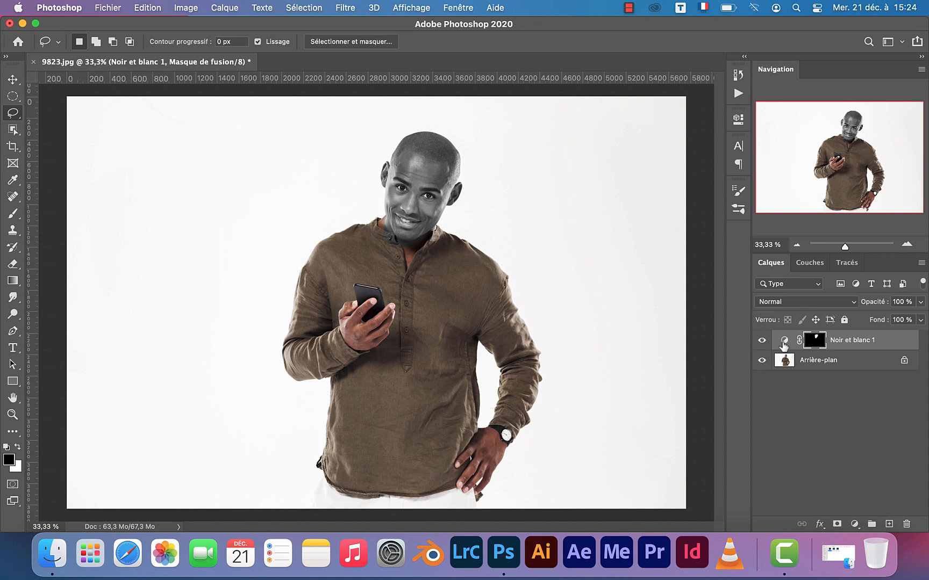
# Toggle the Noir et blanc adjustment layer's visibility repeatedly to compare the head with and without the effect.
pyautogui.click(762, 340)
pyautogui.click(762, 340)
pyautogui.click(762, 340)
pyautogui.click(762, 341)
pyautogui.click(762, 340)
pyautogui.click(761, 343)
pyautogui.click(761, 343)
pyautogui.click(761, 343)
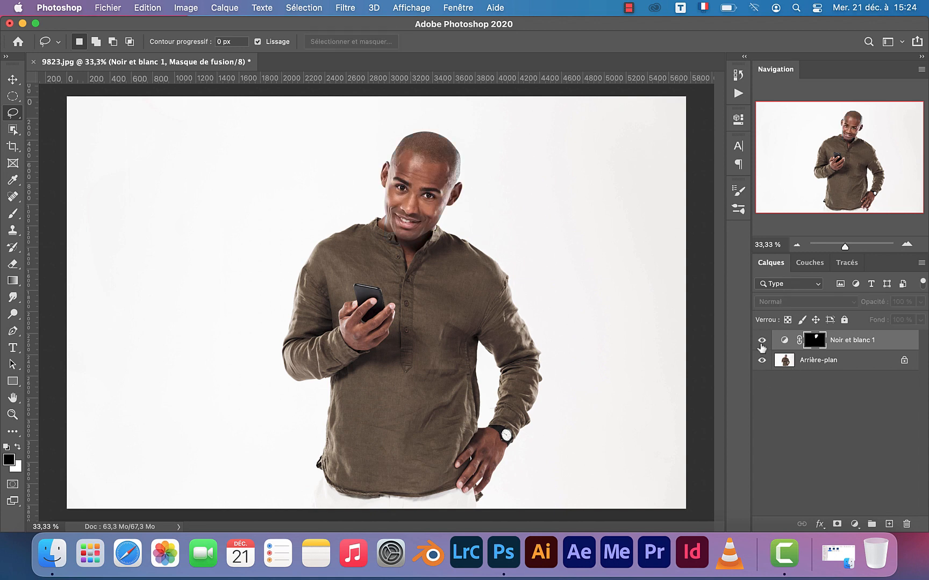
pyautogui.click(761, 343)
pyautogui.click(761, 343)
pyautogui.click(762, 343)
pyautogui.click(761, 342)
pyautogui.click(762, 343)
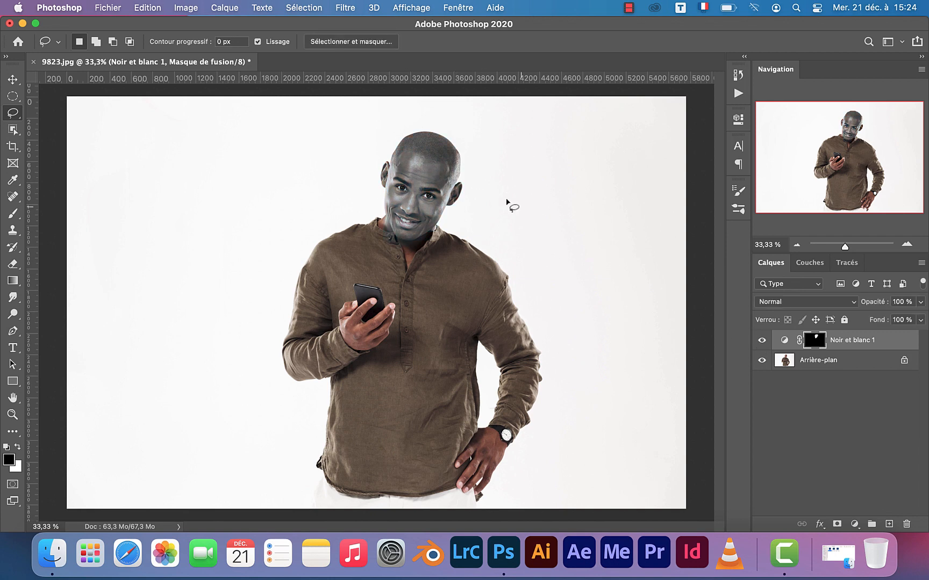
# Delete the Noir et blanc adjustment layer from the photo.
pyautogui.click(762, 344)
pyautogui.moveTo(889, 348); pyautogui.dragTo(906, 524)
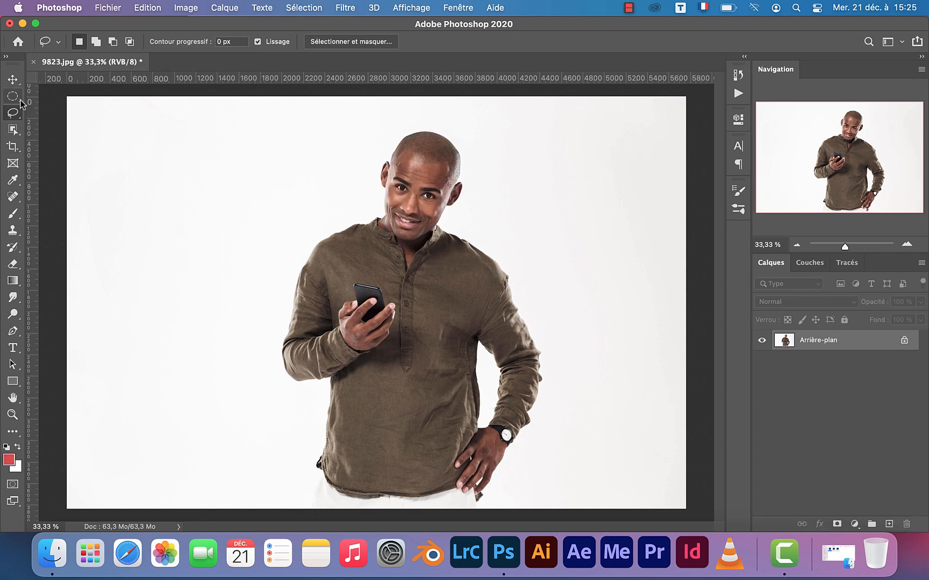
# Trace a closed selection along the outline of the man's head with the Magnetic Lasso tool (Outil Lasso magnétique).
pyautogui.moveTo(12, 98); pyautogui.dragTo(26, 112)
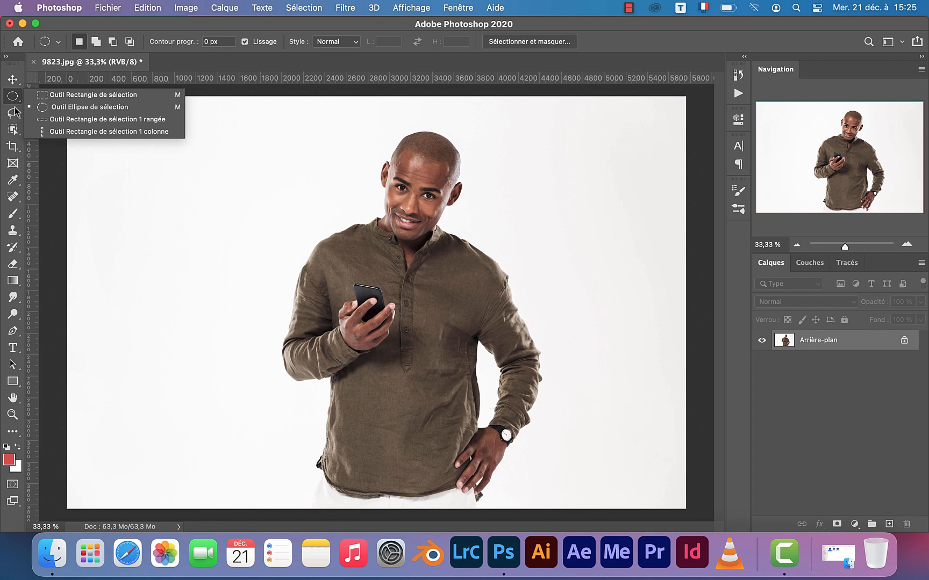
pyautogui.click(14, 116)
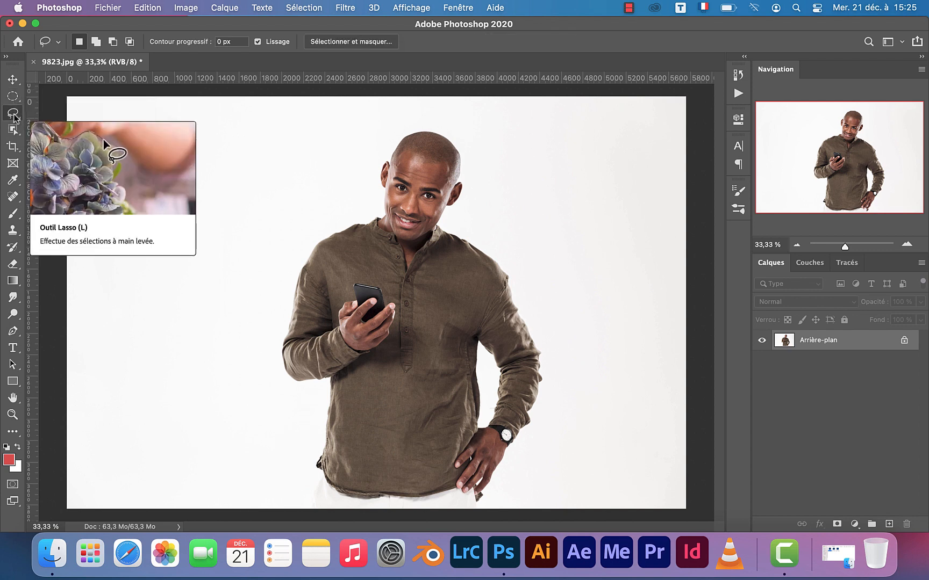
pyautogui.click(14, 116)
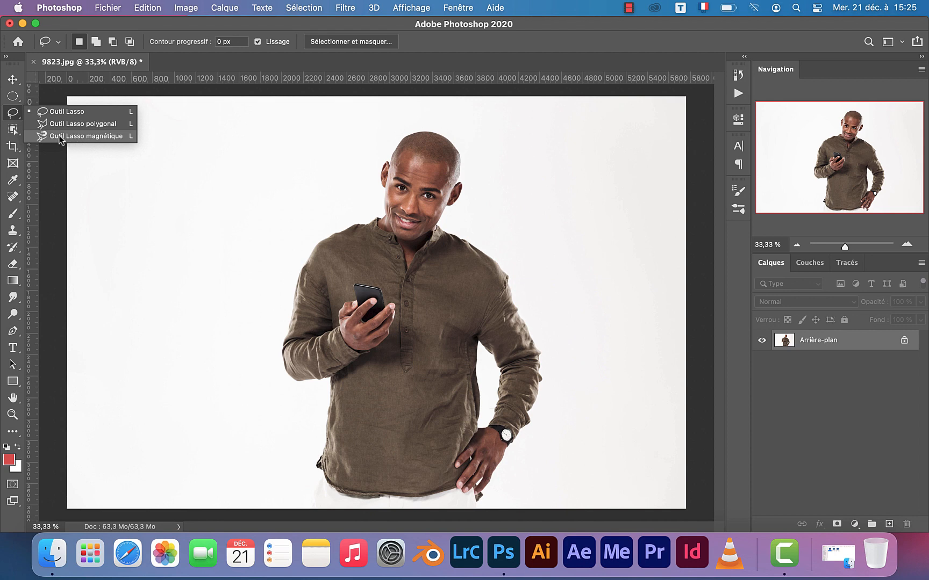
pyautogui.click(60, 137)
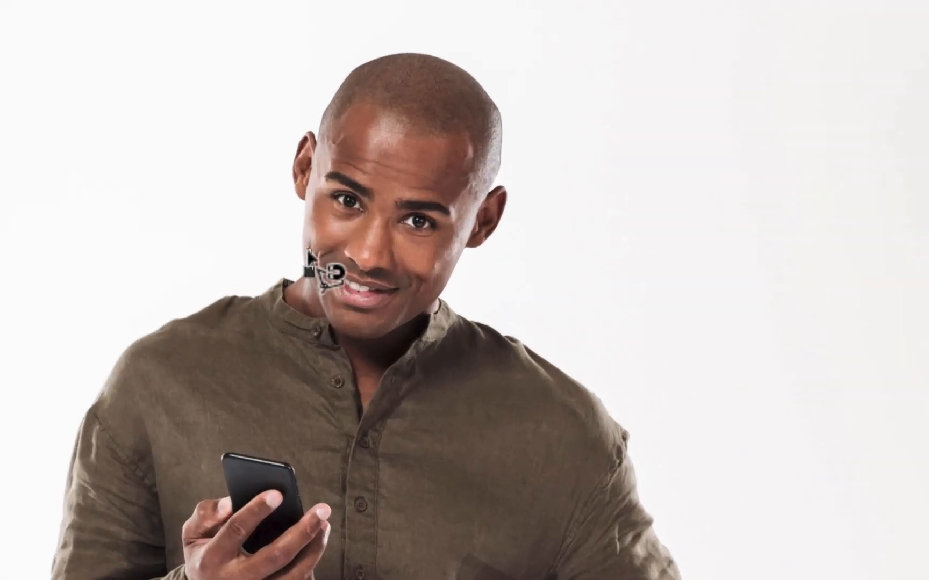
pyautogui.click(309, 272)
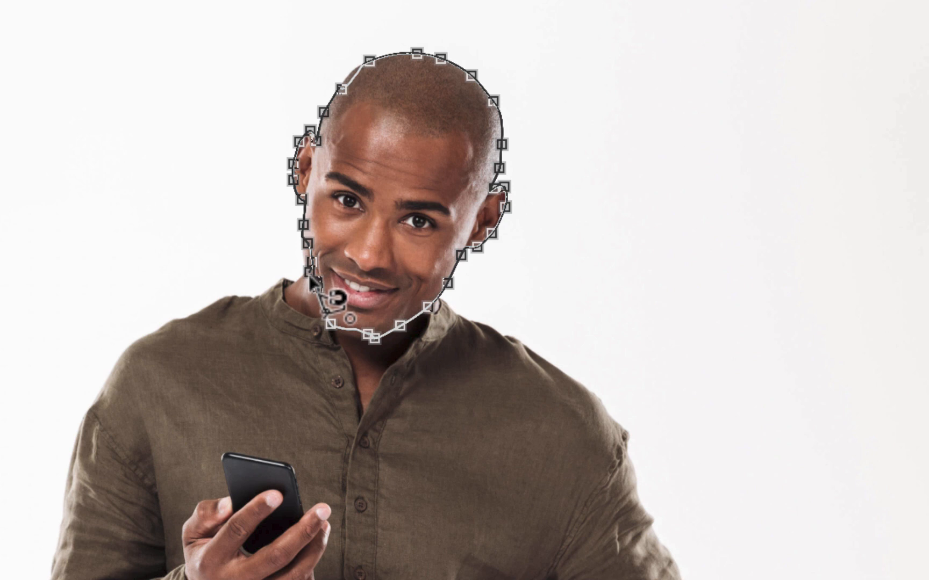
pyautogui.click(314, 282)
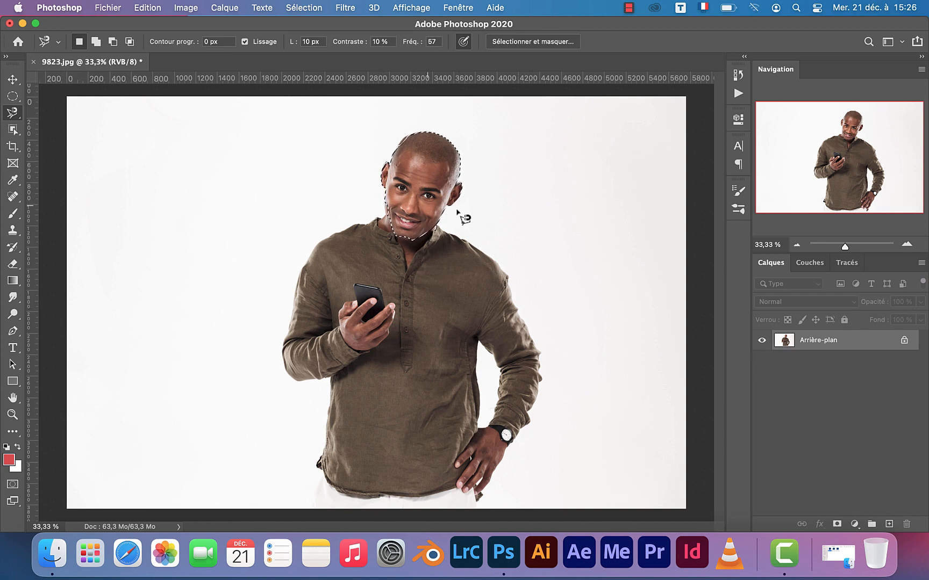
# Add a Noir et blanc adjustment layer with the Par défaut preset, restricted to the selected head.
pyautogui.click(854, 524)
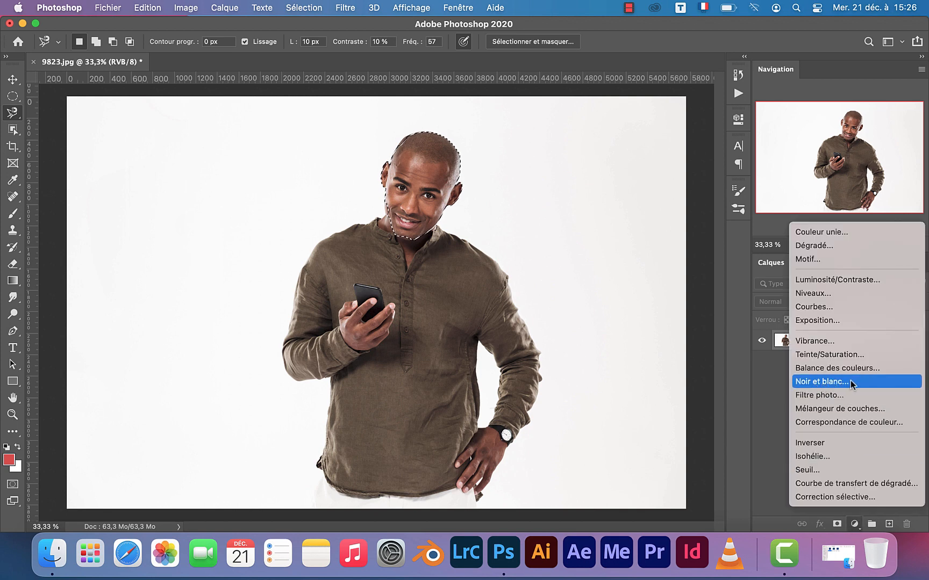
pyautogui.click(829, 382)
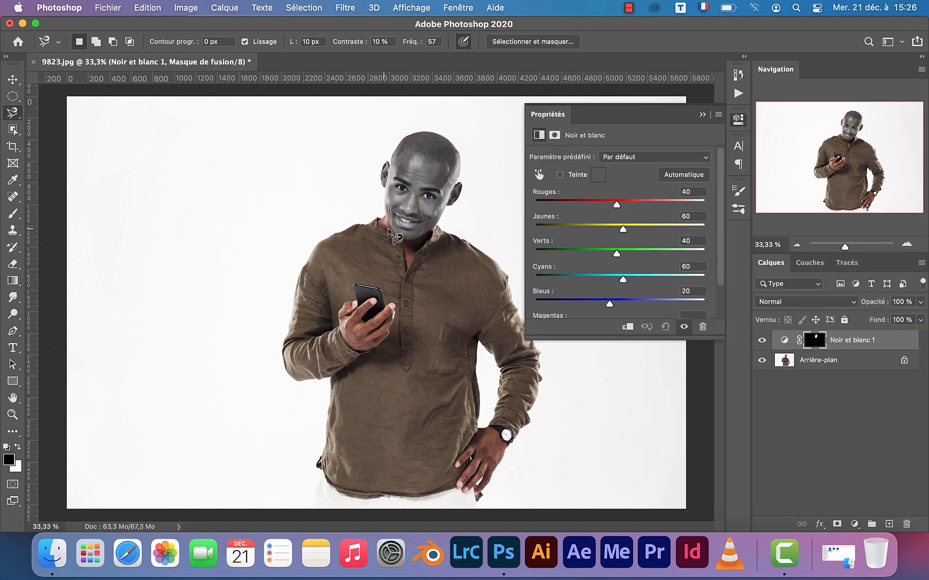
pyautogui.click(702, 115)
# Toggle the Noir et blanc layer's visibility to compare the head with and without it, and delete the layer.
pyautogui.click(761, 340)
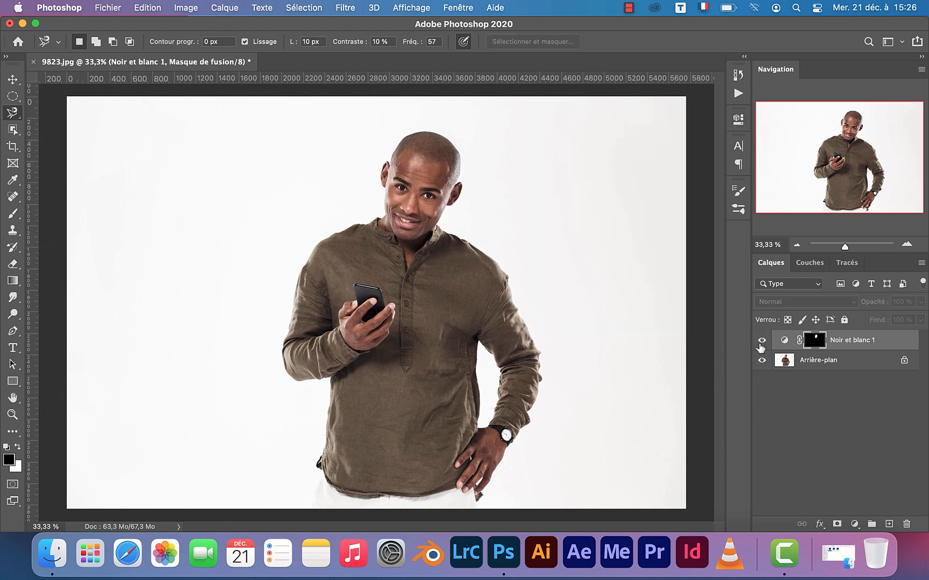
pyautogui.click(761, 341)
pyautogui.click(761, 341)
pyautogui.click(761, 341)
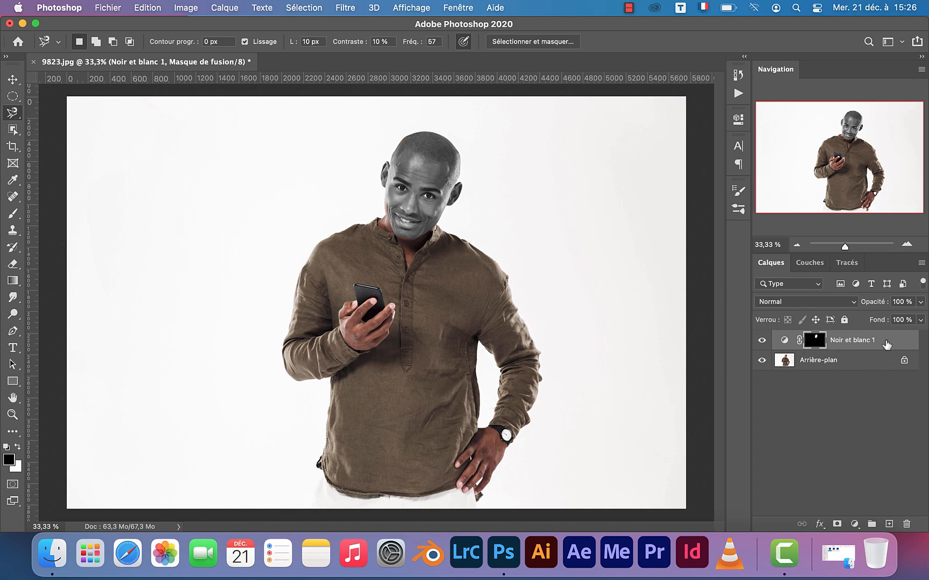
pyautogui.moveTo(887, 344); pyautogui.dragTo(906, 524)
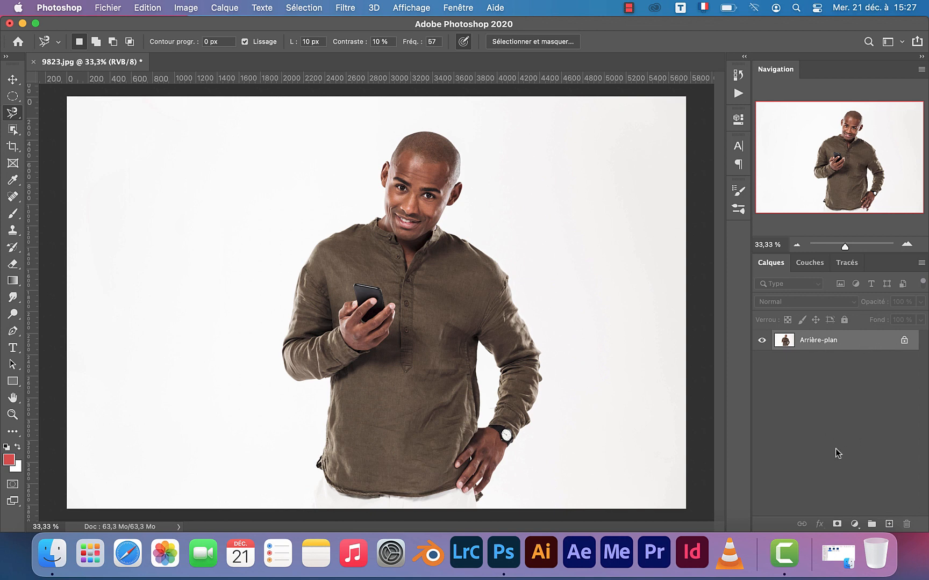
# Add a layer mask to the photo and set the soft round Brush (Arrondi flou) size to 275 px.
pyautogui.click(837, 525)
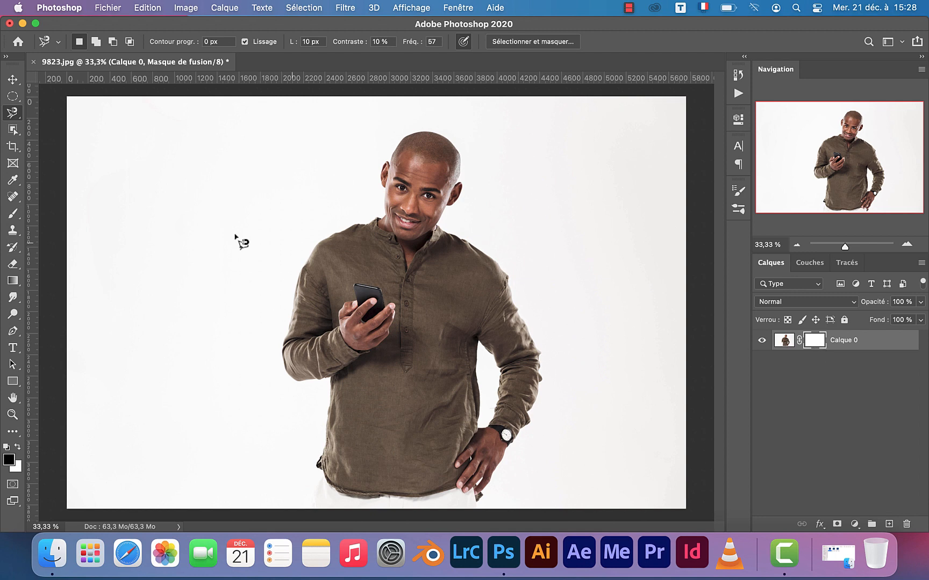
pyautogui.click(10, 217)
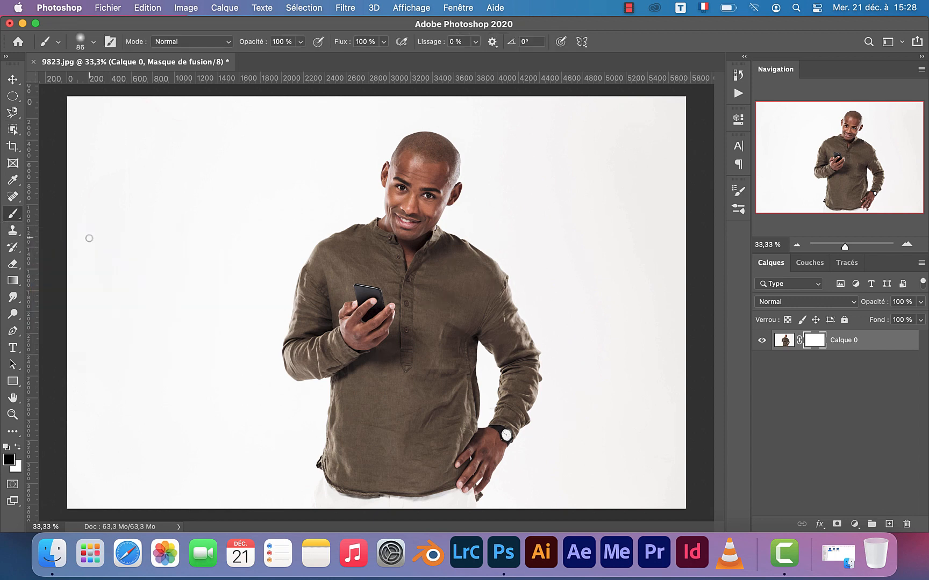
pyautogui.rightClick(300, 223)
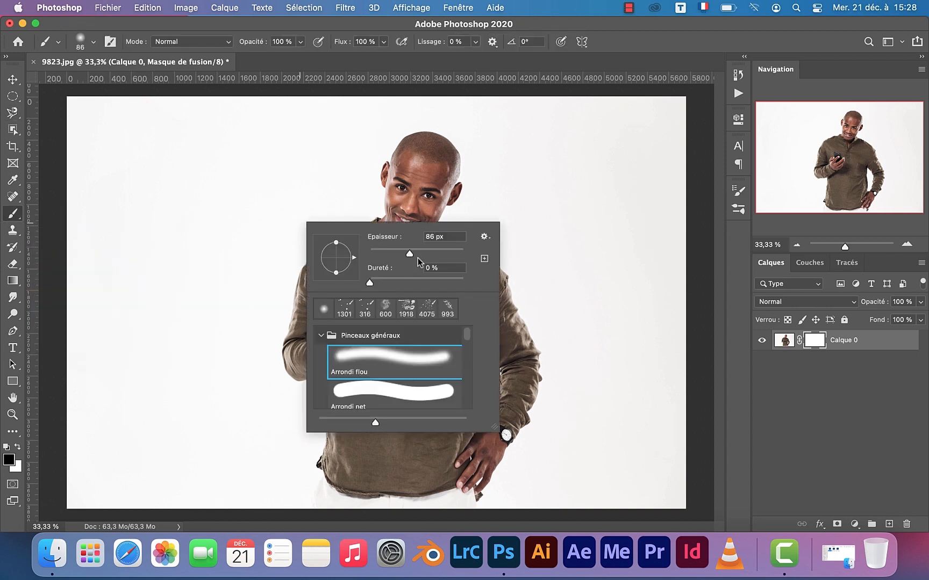
pyautogui.moveTo(429, 254); pyautogui.dragTo(444, 254)
pyautogui.click(702, 239)
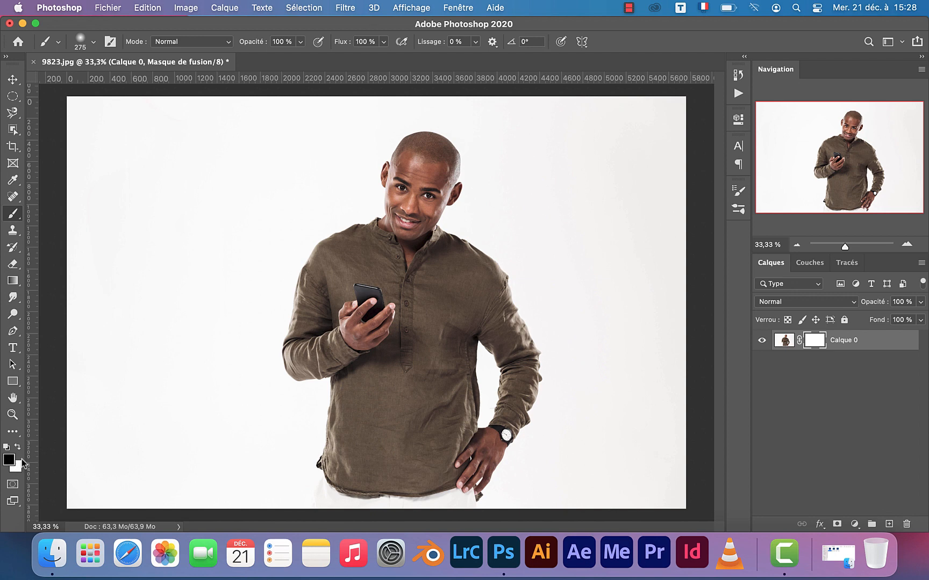
# Swap the foreground and background colours and back, and check the black foreground colour in the colour picker.
pyautogui.click(18, 449)
pyautogui.click(18, 449)
pyautogui.click(9, 461)
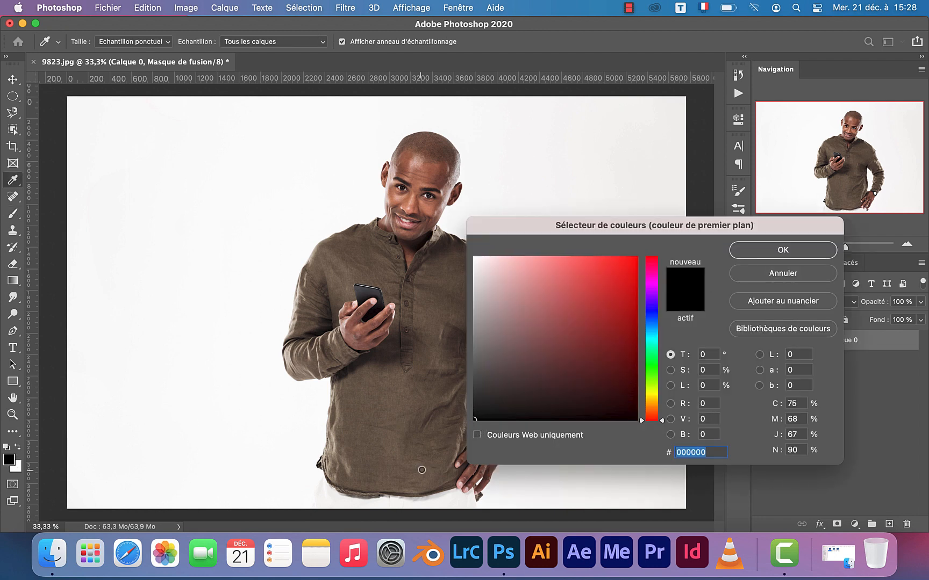
pyautogui.click(770, 255)
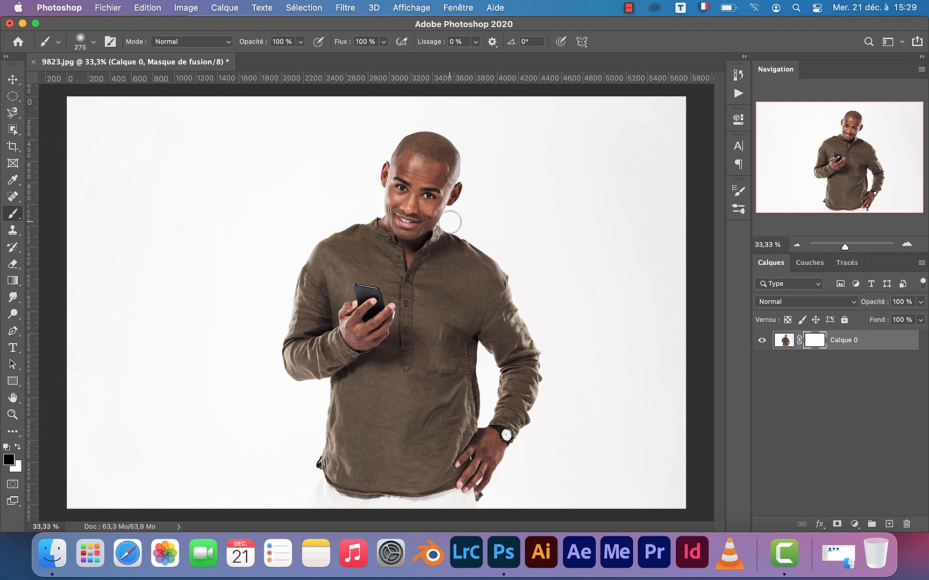
# Paint black on the mask over the upper background beside the man, and paint part of it back with white.
pyautogui.moveTo(353, 170)
pyautogui.mouseDown()
pyautogui.moveTo(290, 216)
pyautogui.moveTo(343, 159)
pyautogui.moveTo(275, 216)
pyautogui.moveTo(342, 144)
pyautogui.moveTo(285, 179)
pyautogui.moveTo(302, 143)
pyautogui.moveTo(332, 119)
pyautogui.moveTo(262, 119)
pyautogui.moveTo(243, 104)
pyautogui.moveTo(206, 116)
pyautogui.moveTo(283, 114)
pyautogui.moveTo(294, 126)
pyautogui.moveTo(221, 154)
pyautogui.moveTo(200, 143)
pyautogui.moveTo(209, 117)
pyautogui.moveTo(143, 117)
pyautogui.moveTo(104, 158)
pyautogui.moveTo(100, 201)
pyautogui.moveTo(113, 192)
pyautogui.moveTo(159, 207)
pyautogui.moveTo(142, 230)
pyautogui.moveTo(199, 233)
pyautogui.moveTo(238, 261)
pyautogui.moveTo(264, 245)
pyautogui.moveTo(269, 262)
pyautogui.moveTo(289, 244)
pyautogui.moveTo(264, 290)
pyautogui.moveTo(220, 274)
pyautogui.moveTo(127, 290)
pyautogui.mouseUp()
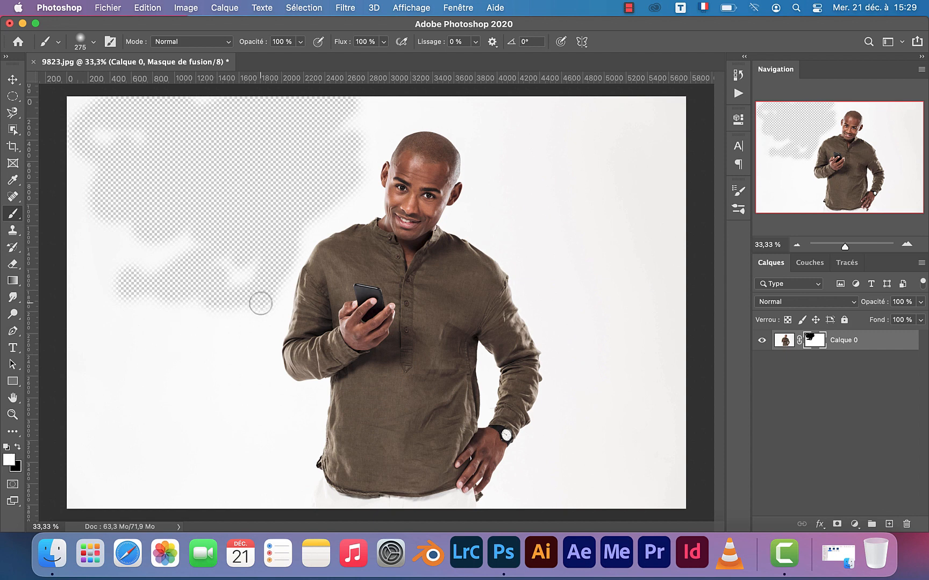
pyautogui.moveTo(271, 295)
pyautogui.mouseDown()
pyautogui.moveTo(250, 309)
pyautogui.moveTo(253, 293)
pyautogui.moveTo(190, 288)
pyautogui.moveTo(155, 272)
pyautogui.moveTo(164, 278)
pyautogui.moveTo(207, 256)
pyautogui.moveTo(139, 264)
pyautogui.moveTo(161, 237)
pyautogui.moveTo(216, 256)
pyautogui.moveTo(258, 252)
pyautogui.moveTo(260, 287)
pyautogui.moveTo(288, 263)
pyautogui.moveTo(304, 228)
pyautogui.moveTo(266, 241)
pyautogui.moveTo(183, 210)
pyautogui.moveTo(151, 215)
pyautogui.mouseUp()
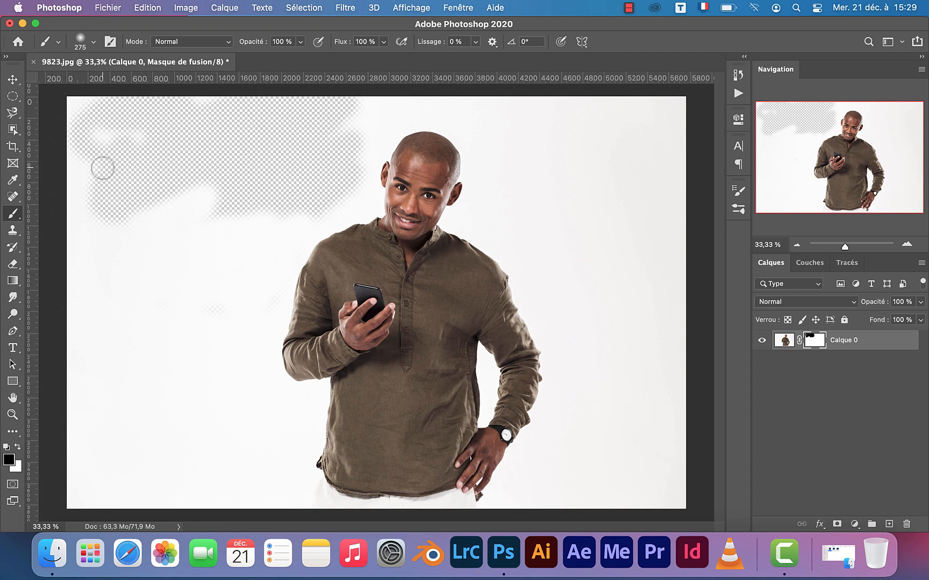
# Paint black on the mask to hide the background around the man, enlarging the soft brush to 993 px.
pyautogui.moveTo(77, 112)
pyautogui.mouseDown()
pyautogui.moveTo(72, 291)
pyautogui.moveTo(82, 187)
pyautogui.moveTo(112, 290)
pyautogui.moveTo(102, 361)
pyautogui.moveTo(147, 296)
pyautogui.moveTo(88, 305)
pyautogui.moveTo(100, 234)
pyautogui.moveTo(258, 169)
pyautogui.moveTo(222, 212)
pyautogui.moveTo(194, 290)
pyautogui.moveTo(211, 332)
pyautogui.moveTo(286, 229)
pyautogui.moveTo(362, 198)
pyautogui.moveTo(396, 103)
pyautogui.moveTo(366, 127)
pyautogui.moveTo(372, 118)
pyautogui.moveTo(465, 105)
pyautogui.moveTo(469, 121)
pyautogui.moveTo(460, 124)
pyautogui.moveTo(484, 173)
pyautogui.moveTo(466, 223)
pyautogui.moveTo(509, 164)
pyautogui.moveTo(483, 100)
pyautogui.moveTo(637, 115)
pyautogui.moveTo(564, 120)
pyautogui.moveTo(492, 181)
pyautogui.moveTo(522, 170)
pyautogui.moveTo(523, 130)
pyautogui.moveTo(681, 95)
pyautogui.moveTo(625, 141)
pyautogui.moveTo(499, 208)
pyautogui.moveTo(485, 232)
pyautogui.moveTo(628, 328)
pyautogui.moveTo(564, 256)
pyautogui.moveTo(515, 246)
pyautogui.moveTo(580, 216)
pyautogui.moveTo(613, 184)
pyautogui.moveTo(612, 224)
pyautogui.moveTo(647, 256)
pyautogui.moveTo(674, 206)
pyautogui.moveTo(647, 302)
pyautogui.moveTo(571, 340)
pyautogui.moveTo(569, 288)
pyautogui.moveTo(584, 305)
pyautogui.moveTo(558, 303)
pyautogui.moveTo(575, 332)
pyautogui.moveTo(606, 274)
pyautogui.mouseUp()
pyautogui.rightClick(605, 274)
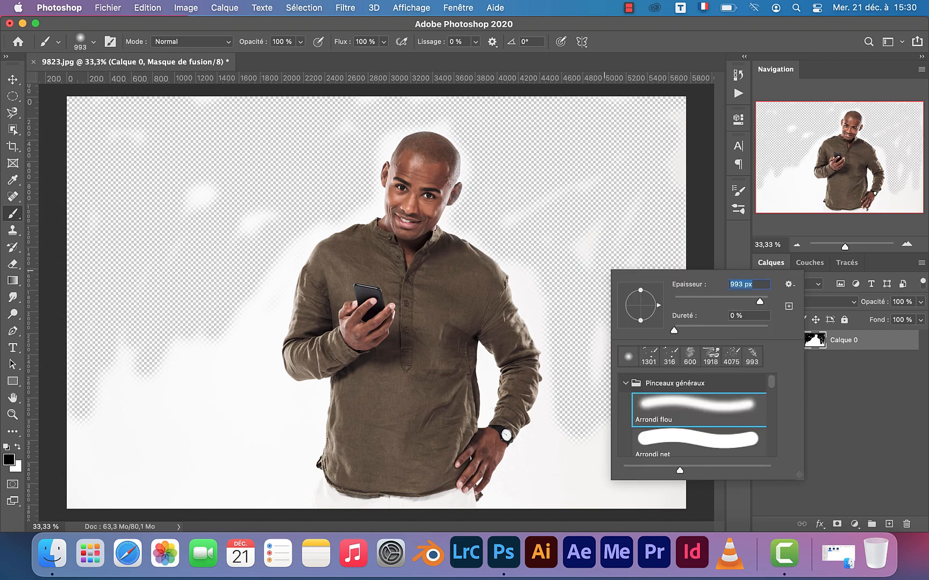
pyautogui.click(591, 205)
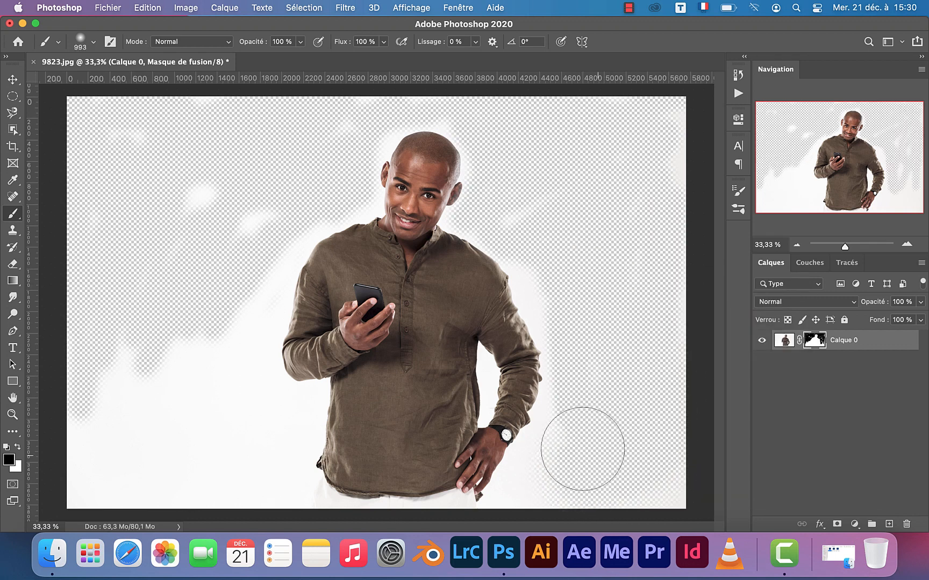
pyautogui.moveTo(582, 449); pyautogui.dragTo(477, 459)
pyautogui.moveTo(238, 331); pyautogui.dragTo(192, 390)
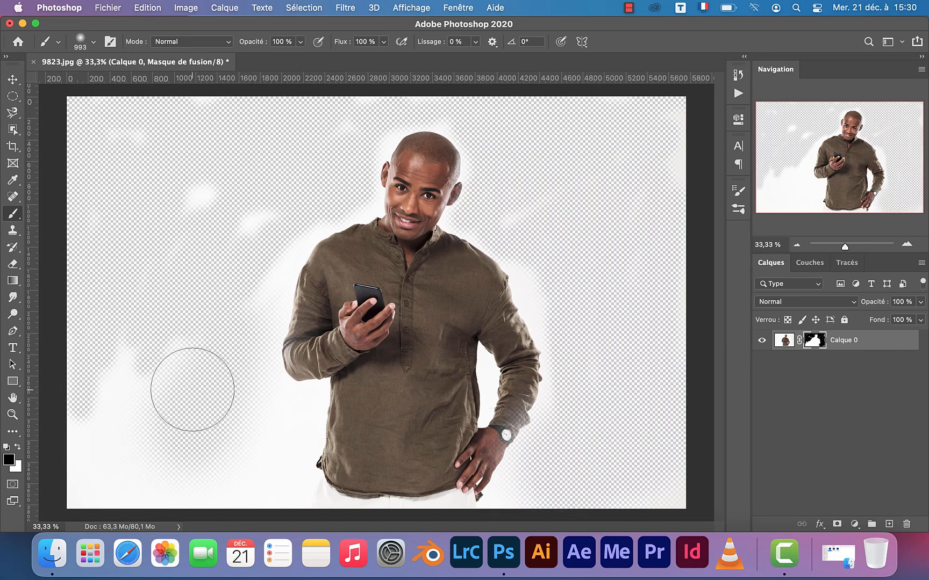
# Paint black on the mask over the man's shirt and phone, and restore them by painting with white.
pyautogui.moveTo(240, 348)
pyautogui.mouseDown()
pyautogui.moveTo(385, 344)
pyautogui.moveTo(228, 374)
pyautogui.mouseUp()
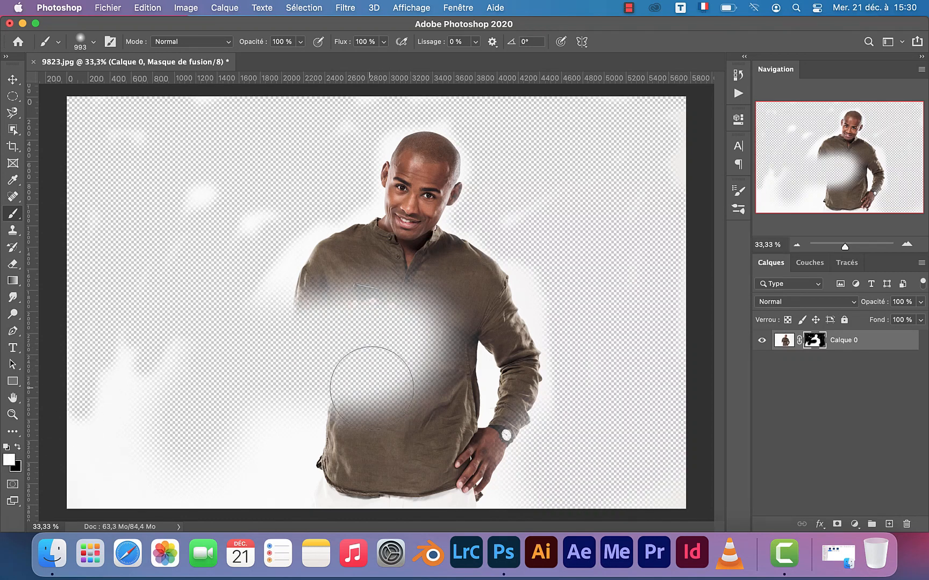
pyautogui.moveTo(419, 341)
pyautogui.mouseDown()
pyautogui.moveTo(373, 356)
pyautogui.moveTo(379, 336)
pyautogui.moveTo(365, 314)
pyautogui.moveTo(319, 336)
pyautogui.moveTo(343, 369)
pyautogui.moveTo(300, 353)
pyautogui.moveTo(418, 342)
pyautogui.mouseUp()
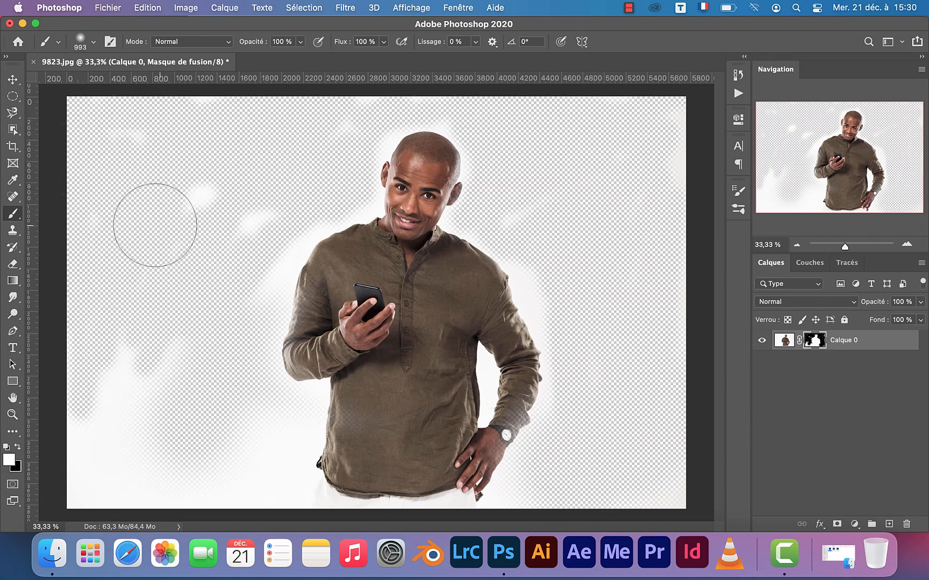
# Delete the layer mask from the photo layer.
pyautogui.rightClick(816, 346)
pyautogui.click(821, 344)
pyautogui.rightClick(821, 344)
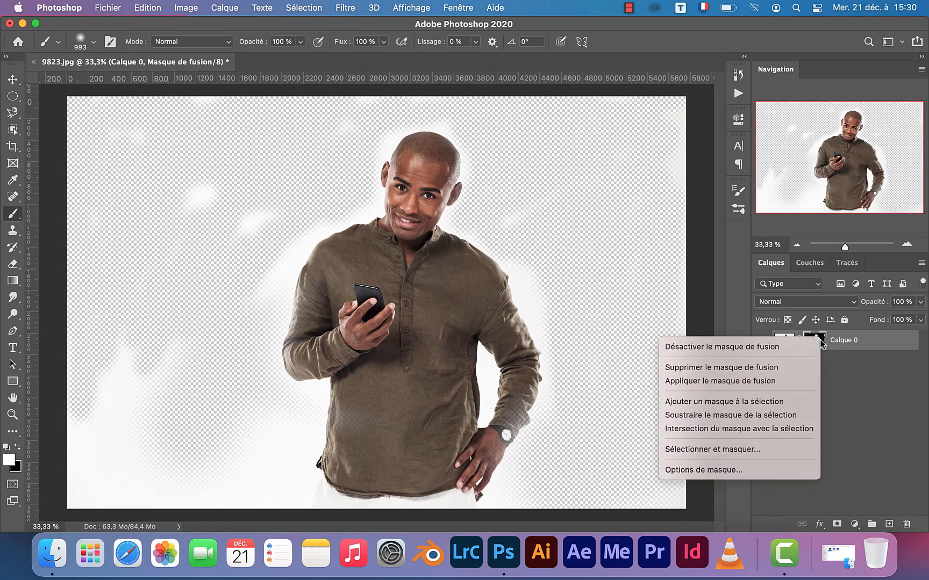
pyautogui.click(742, 369)
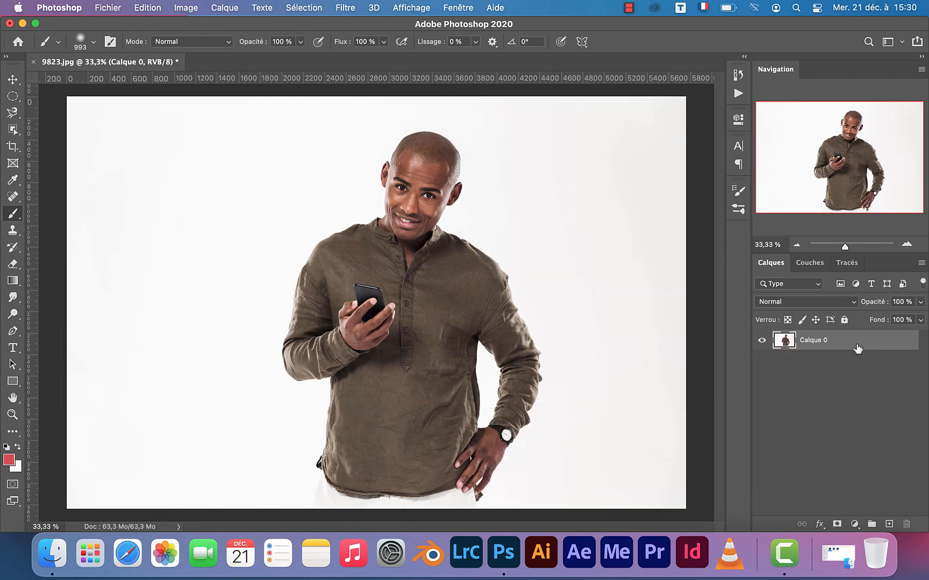
# Toggle the photo layer's visibility off and on repeatedly, leaving it shown.
pyautogui.click(762, 341)
pyautogui.click(761, 342)
pyautogui.click(761, 342)
pyautogui.click(761, 342)
pyautogui.click(761, 342)
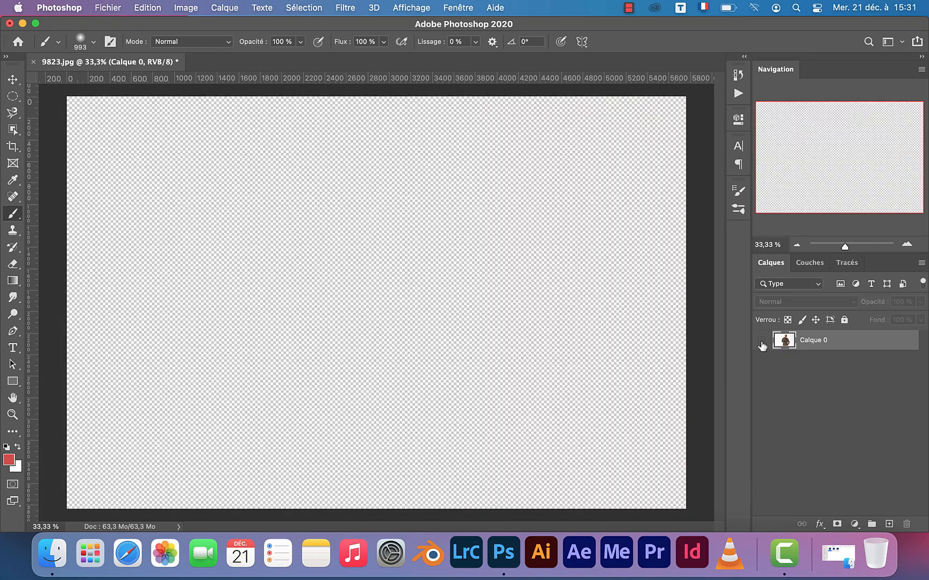
pyautogui.click(762, 342)
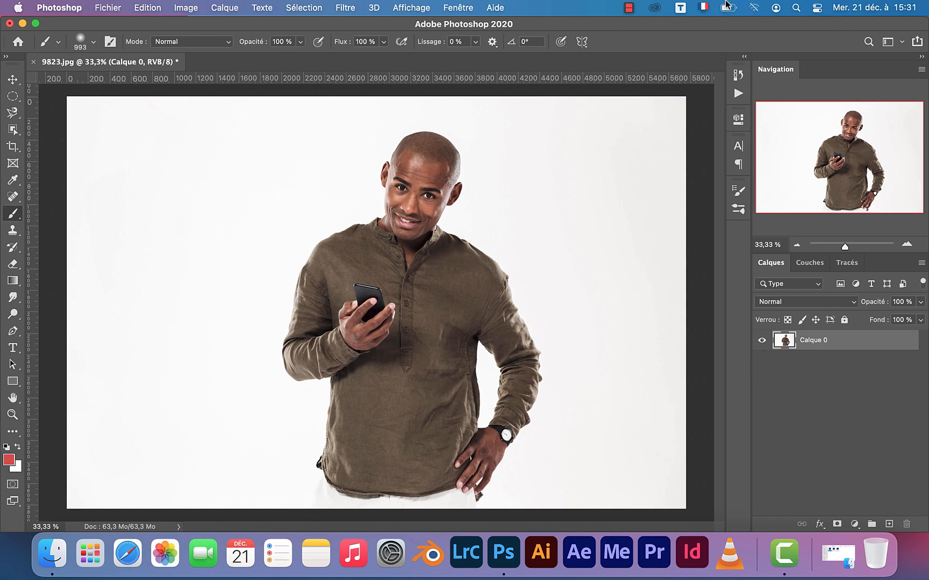
pyautogui.click(627, 7)
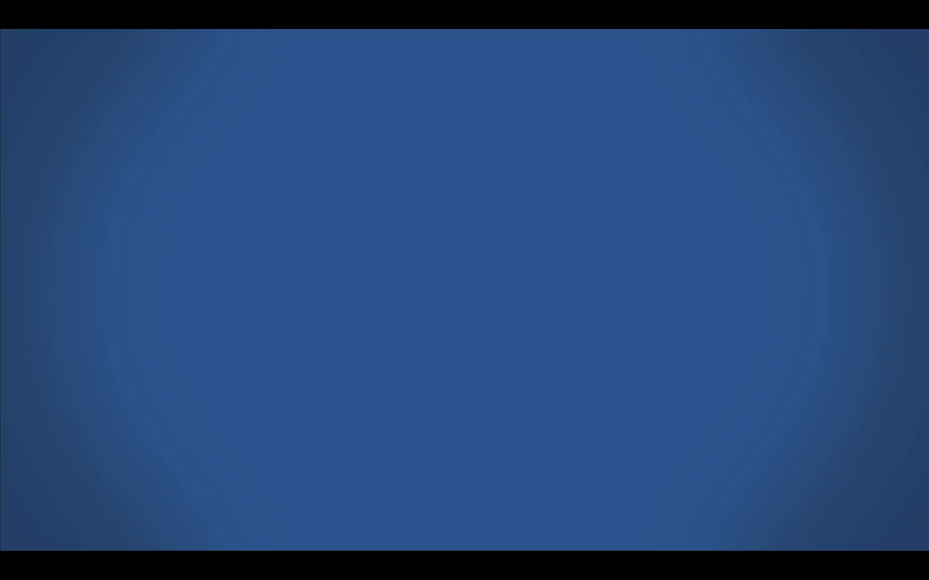